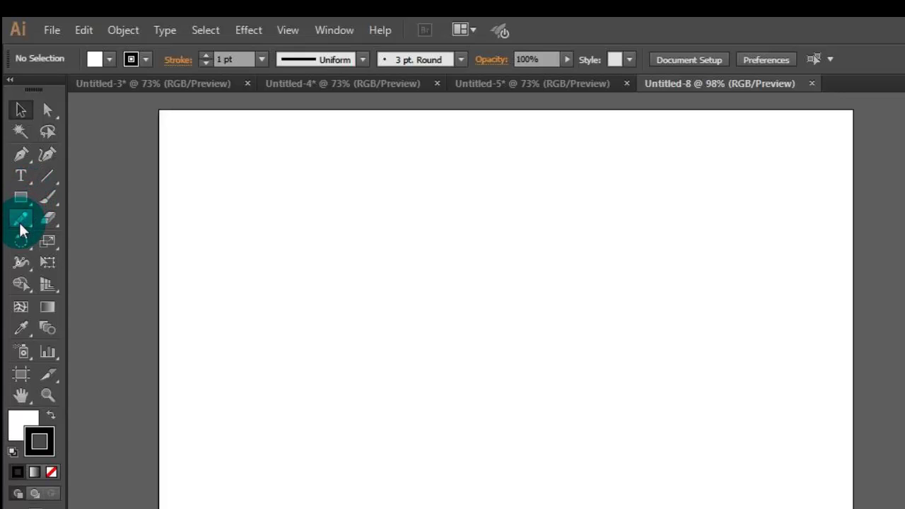
- Choose the Pencil tool with Fill set to None and the 1 pt black stroke active
click(20, 225)
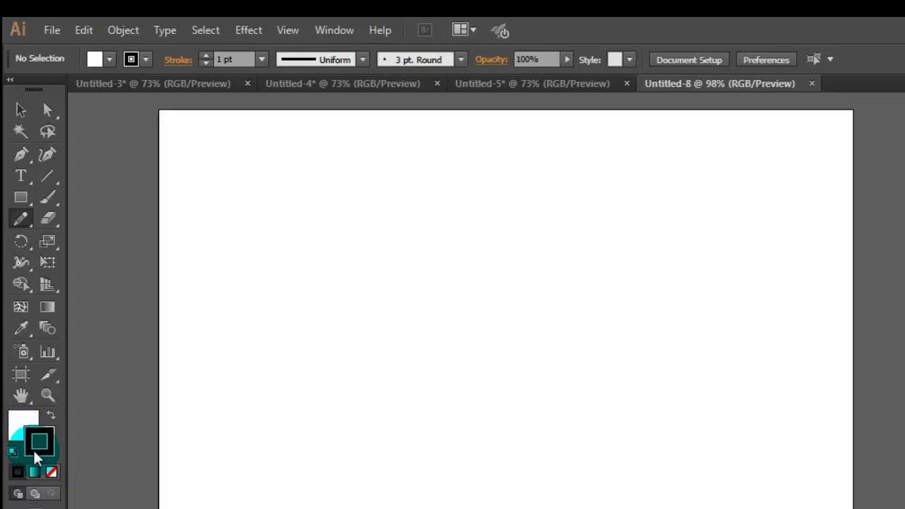
click(51, 472)
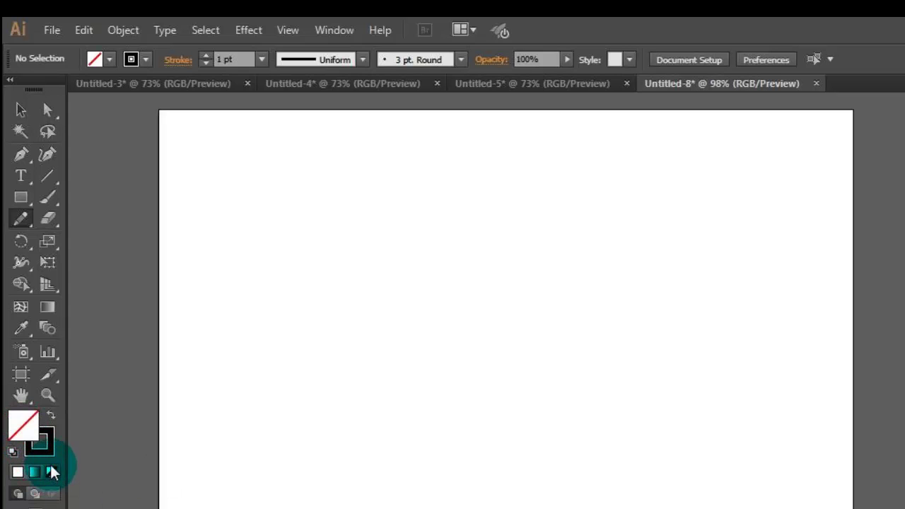
click(43, 442)
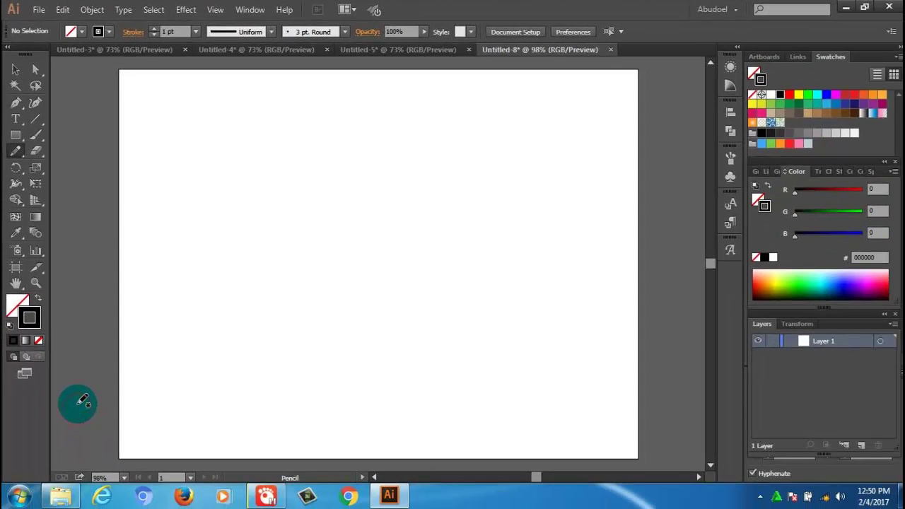
- Draw about seven overlapping looping wavy freehand lines across the lower artboard
mouse_move(77, 406)
mouse_down()
mouse_move(181, 331)
mouse_move(319, 353)
mouse_move(356, 307)
mouse_move(434, 277)
mouse_move(466, 188)
mouse_move(441, 153)
mouse_move(406, 197)
mouse_move(417, 250)
mouse_move(451, 269)
mouse_move(523, 251)
mouse_move(580, 281)
mouse_move(588, 342)
mouse_move(602, 352)
mouse_move(658, 357)
mouse_move(715, 347)
mouse_up()
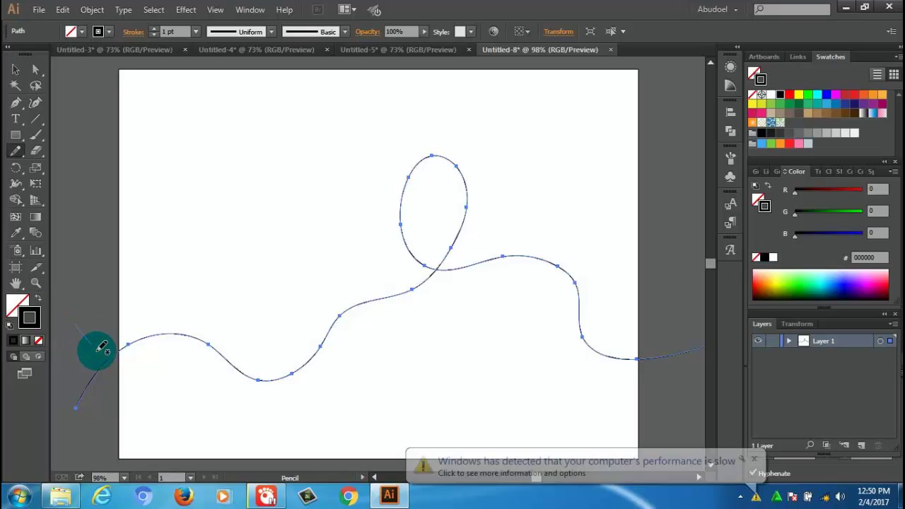
mouse_move(95, 347)
mouse_down()
mouse_move(222, 365)
mouse_move(277, 276)
mouse_move(323, 287)
mouse_move(417, 337)
mouse_move(481, 236)
mouse_move(495, 239)
mouse_move(522, 323)
mouse_move(551, 341)
mouse_move(615, 316)
mouse_move(659, 284)
mouse_move(653, 289)
mouse_up()
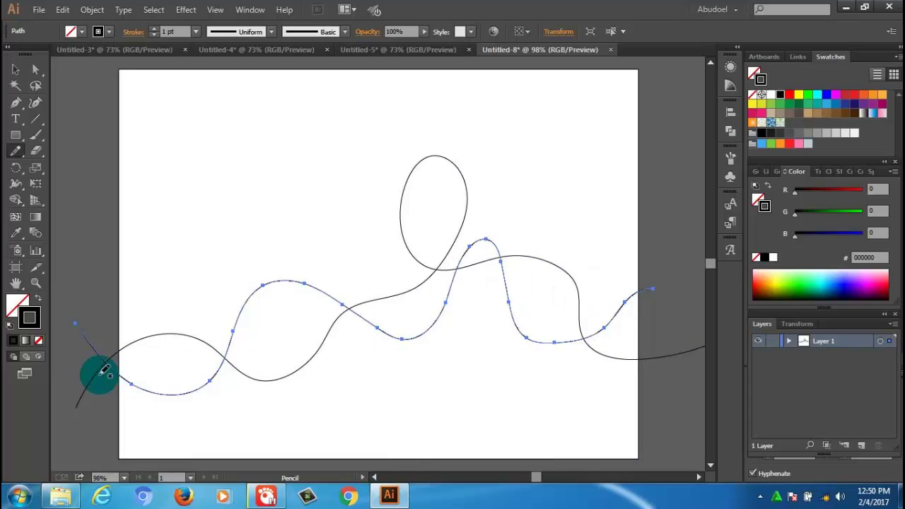
mouse_move(72, 326)
mouse_down()
mouse_move(94, 374)
mouse_move(146, 400)
mouse_move(210, 325)
mouse_move(238, 307)
mouse_move(293, 316)
mouse_move(373, 356)
mouse_move(410, 309)
mouse_move(422, 237)
mouse_move(398, 196)
mouse_move(389, 266)
mouse_move(414, 320)
mouse_move(498, 312)
mouse_move(528, 278)
mouse_move(522, 252)
mouse_move(486, 277)
mouse_move(491, 313)
mouse_move(531, 319)
mouse_move(556, 304)
mouse_move(637, 293)
mouse_move(651, 271)
mouse_up()
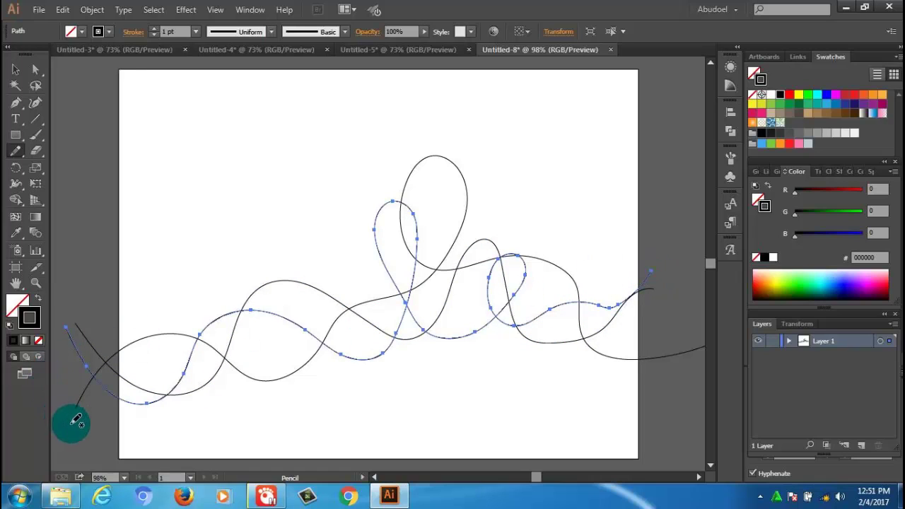
mouse_move(83, 413)
mouse_down()
mouse_move(92, 379)
mouse_move(125, 360)
mouse_move(178, 360)
mouse_move(210, 375)
mouse_move(321, 307)
mouse_move(400, 356)
mouse_move(473, 304)
mouse_move(485, 259)
mouse_move(461, 297)
mouse_move(467, 317)
mouse_move(589, 375)
mouse_move(697, 299)
mouse_up()
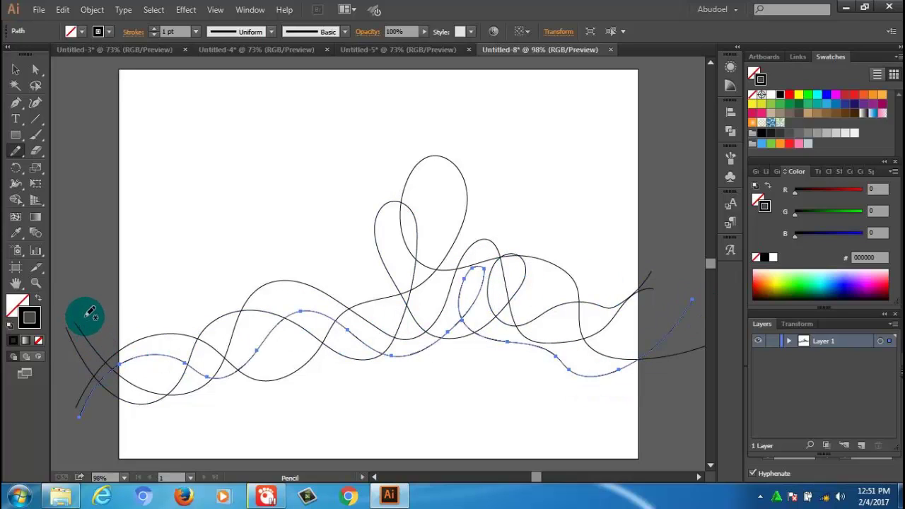
mouse_move(85, 313)
mouse_down()
mouse_move(196, 398)
mouse_move(277, 347)
mouse_move(312, 348)
mouse_move(356, 370)
mouse_move(403, 360)
mouse_move(438, 318)
mouse_move(426, 292)
mouse_move(427, 326)
mouse_move(471, 352)
mouse_move(516, 330)
mouse_move(541, 299)
mouse_move(535, 318)
mouse_move(706, 321)
mouse_up()
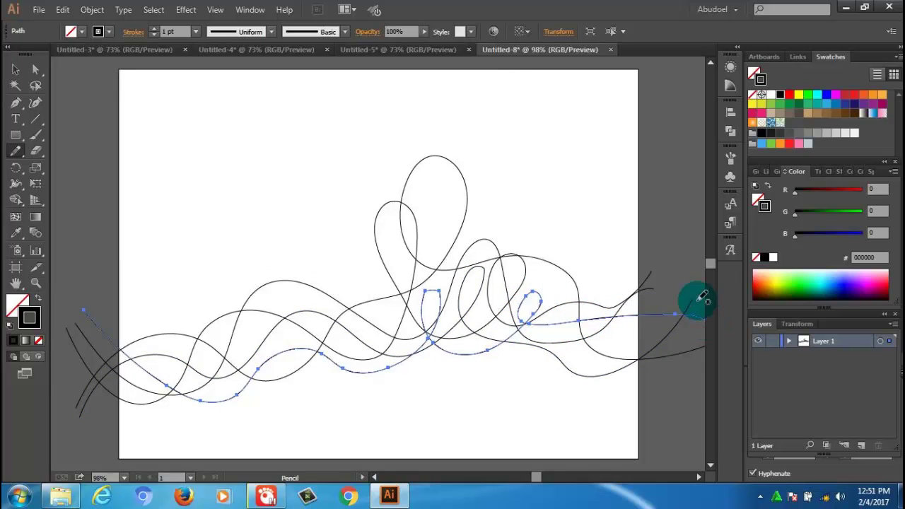
mouse_move(686, 273)
mouse_down()
mouse_move(642, 333)
mouse_move(587, 370)
mouse_move(546, 363)
mouse_move(420, 291)
mouse_move(350, 293)
mouse_move(288, 357)
mouse_move(241, 382)
mouse_move(162, 362)
mouse_move(130, 375)
mouse_move(80, 420)
mouse_up()
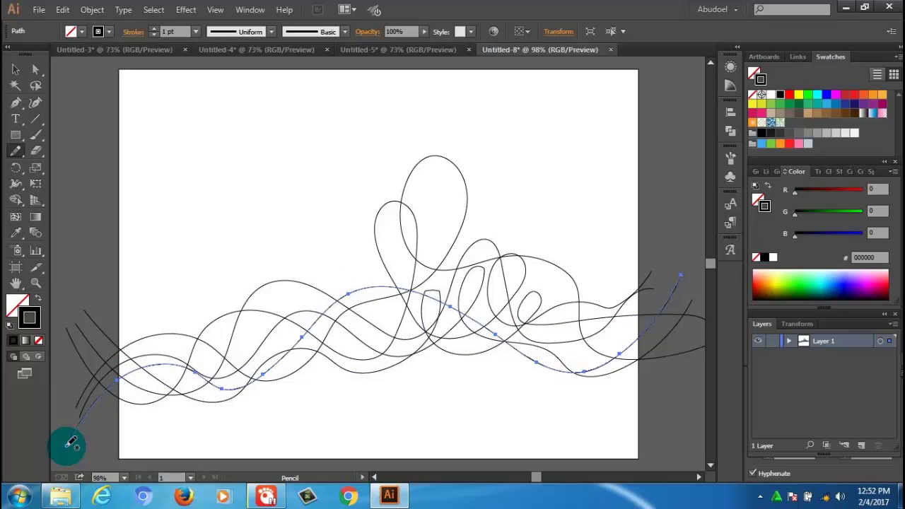
drag(71, 442, 66, 445)
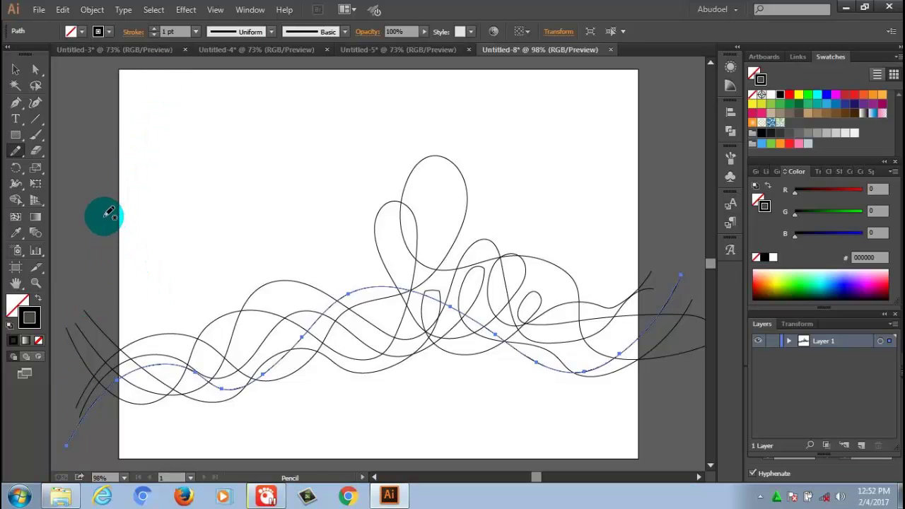
click(38, 240)
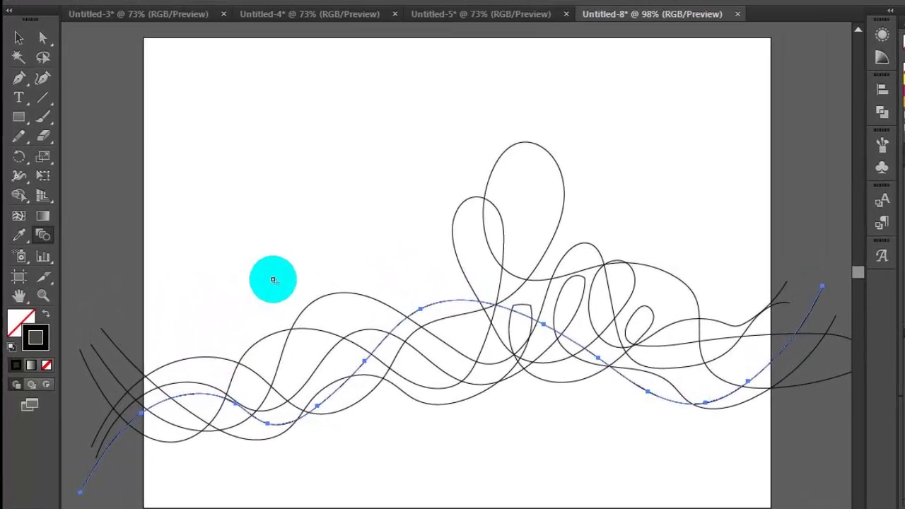
click(19, 38)
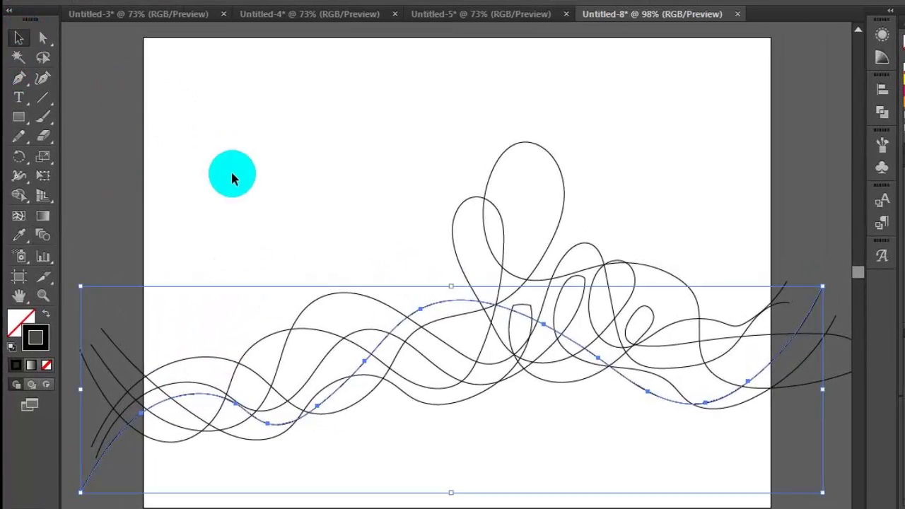
click(235, 179)
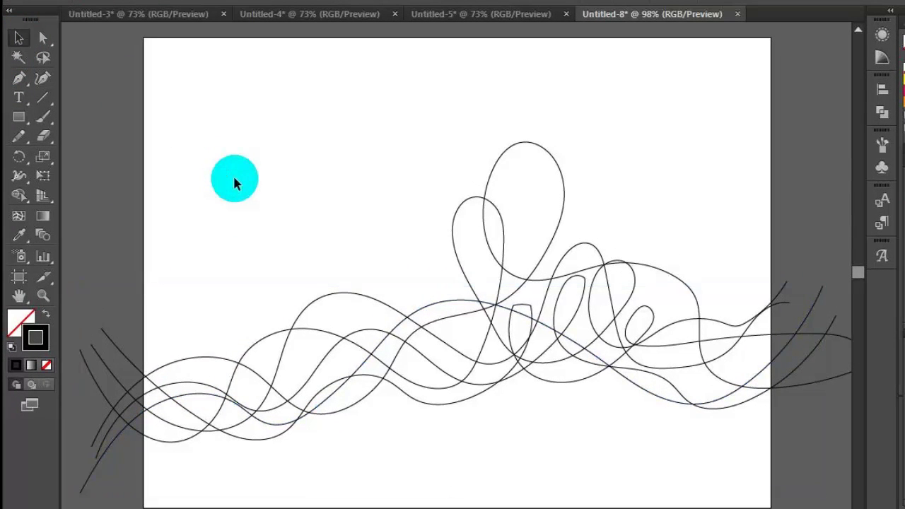
click(43, 237)
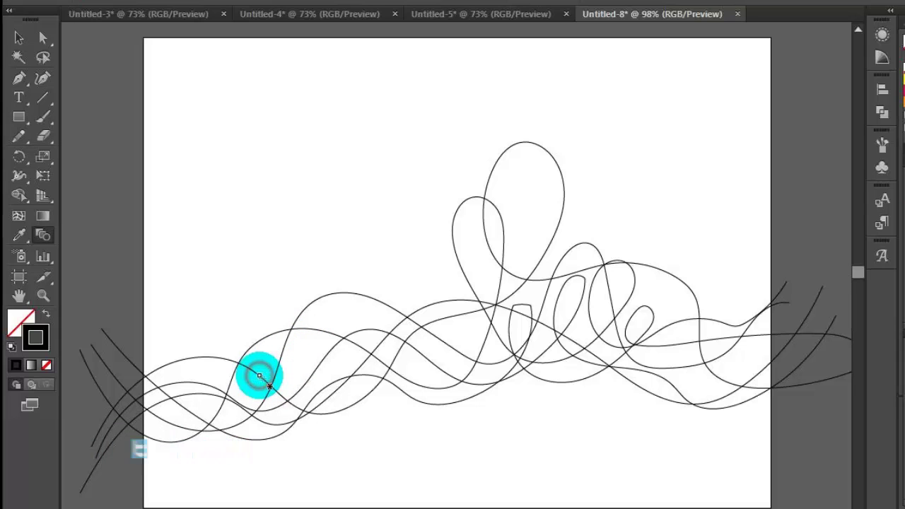
double_click(43, 237)
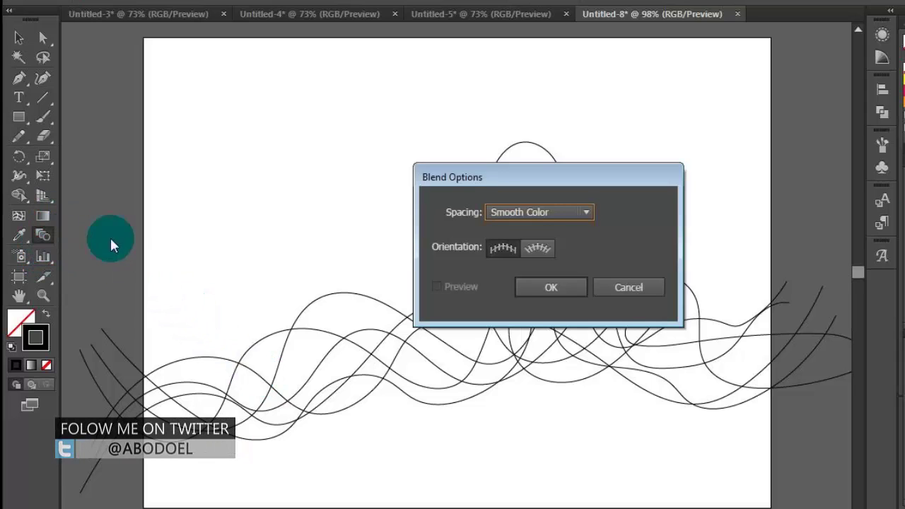
click(583, 213)
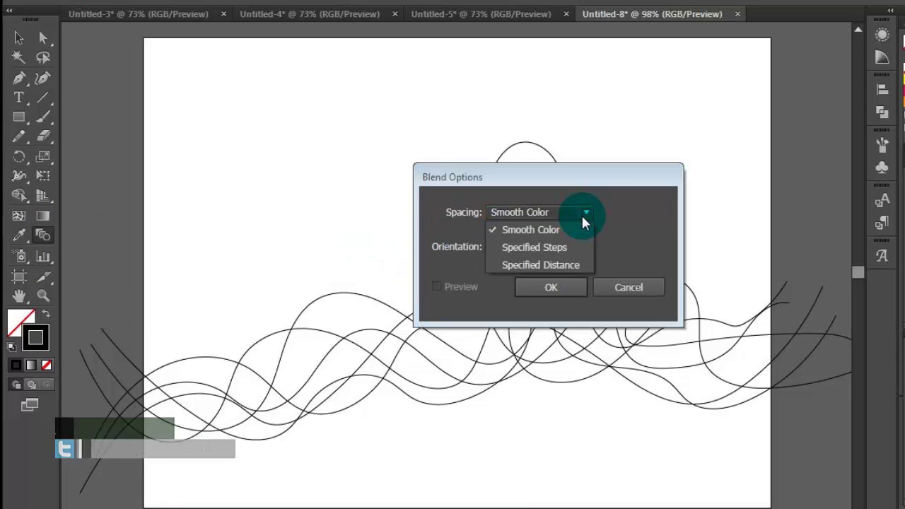
click(552, 246)
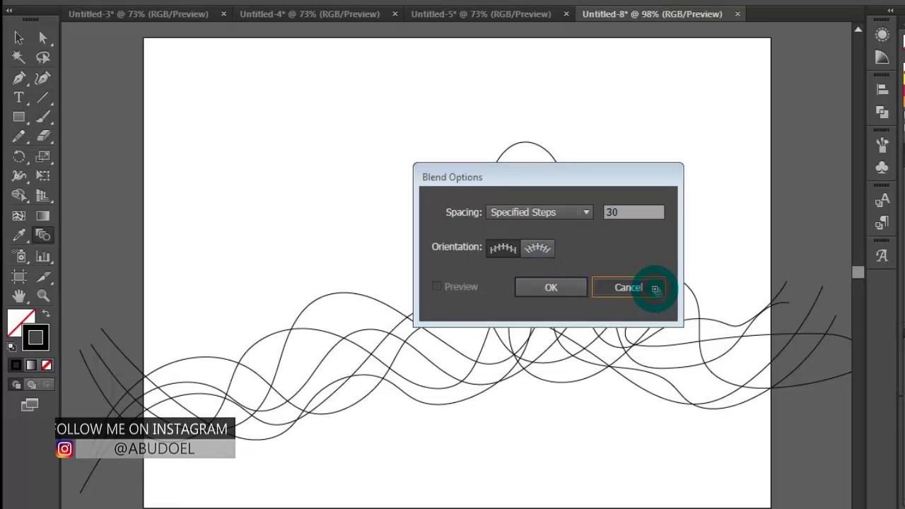
click(629, 288)
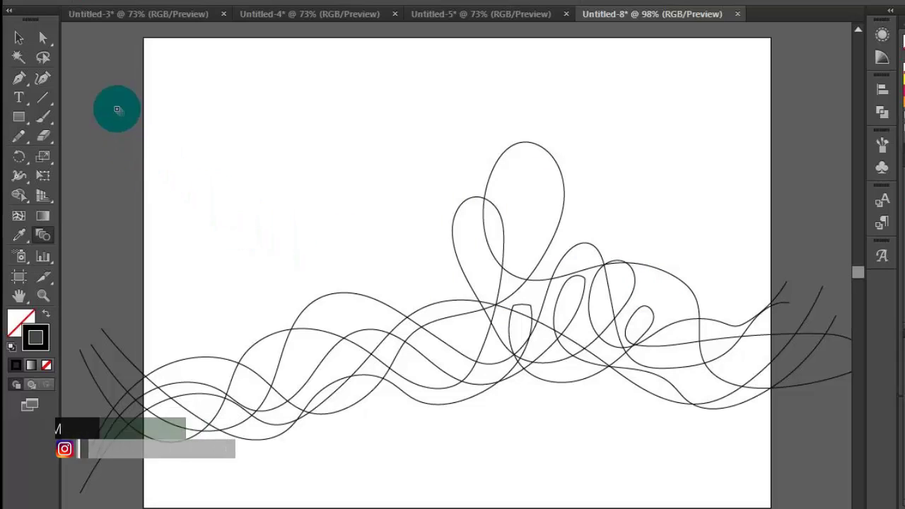
- Marquee-select all the wavy lines, move them higher on the artboard, then deselect
click(18, 41)
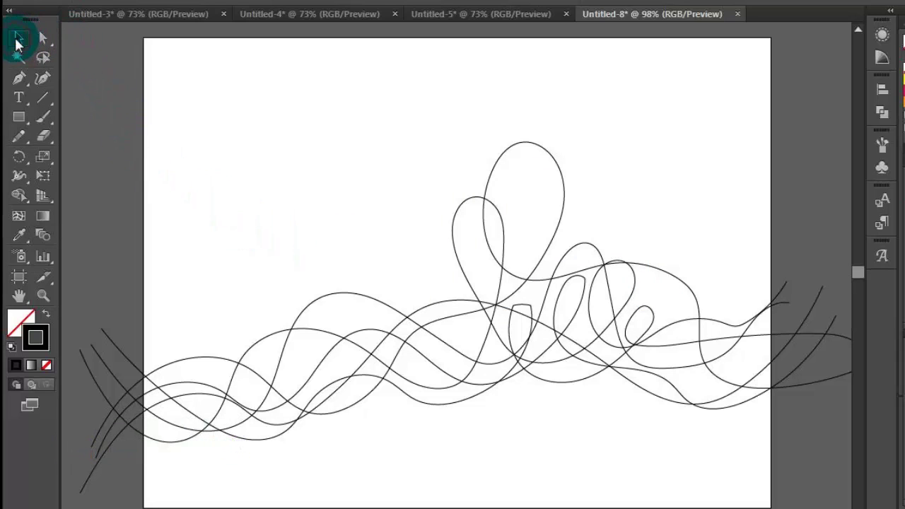
drag(241, 209, 333, 450)
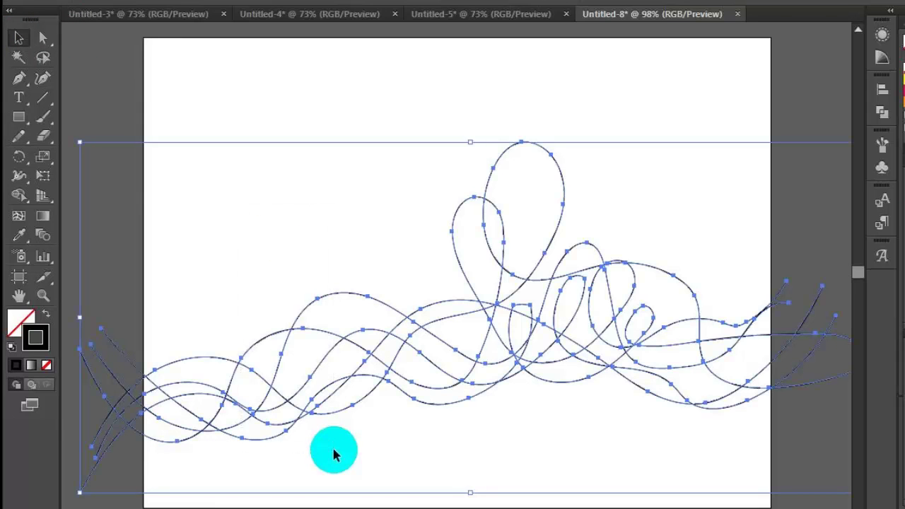
click(488, 329)
drag(488, 312, 493, 287)
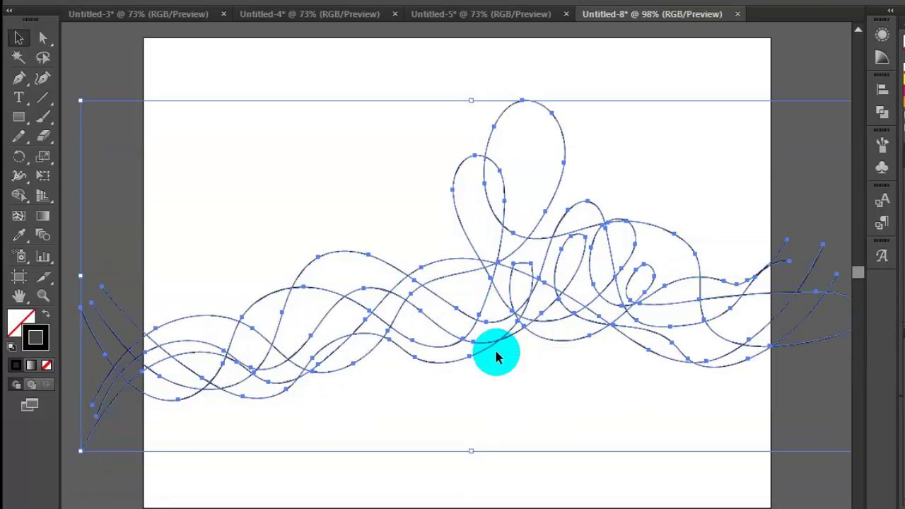
click(241, 74)
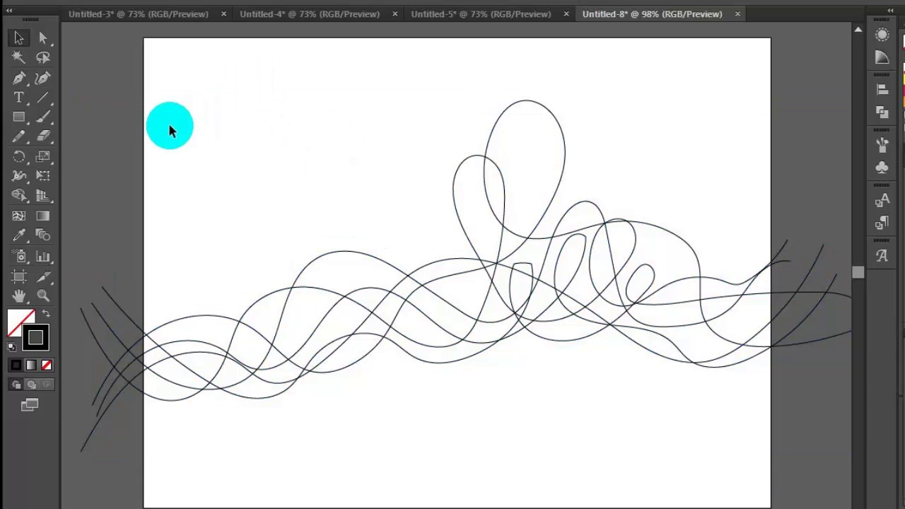
- Try the Blend Tool on one line, reselect all lines, then deselect with the Blend Tool active
click(44, 236)
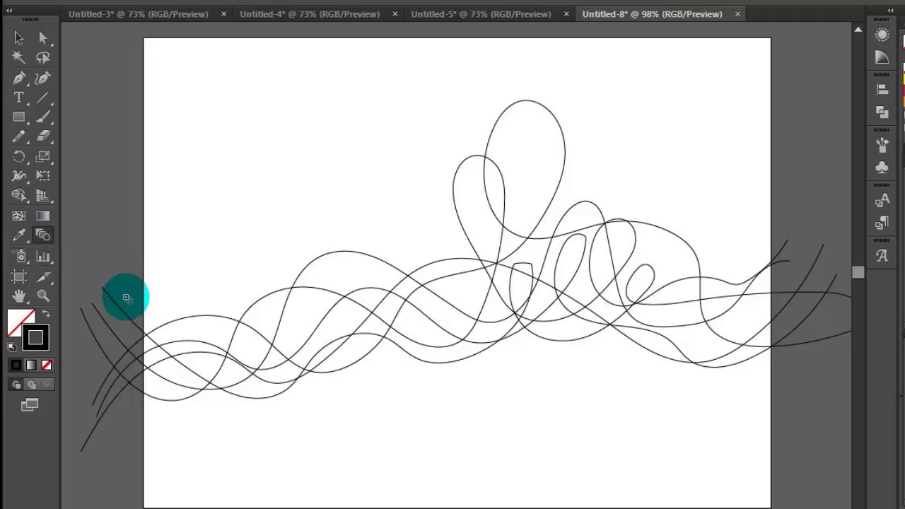
click(193, 325)
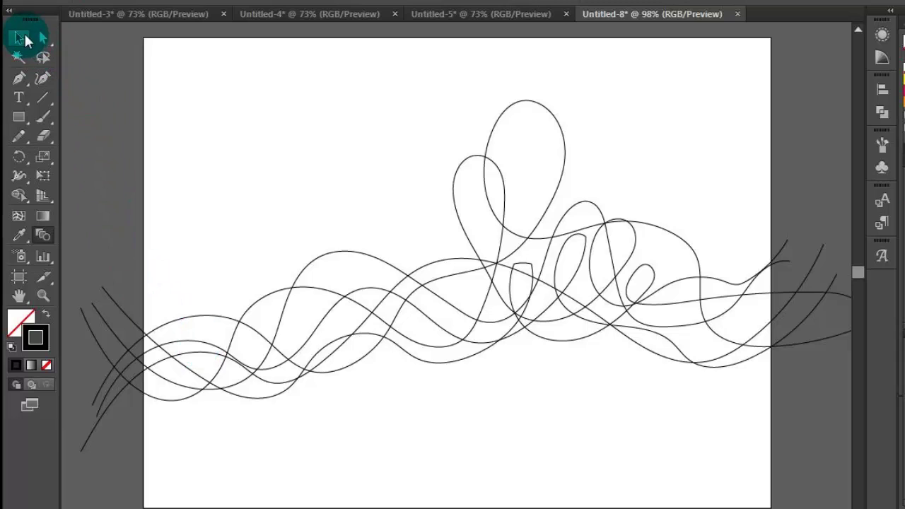
click(20, 37)
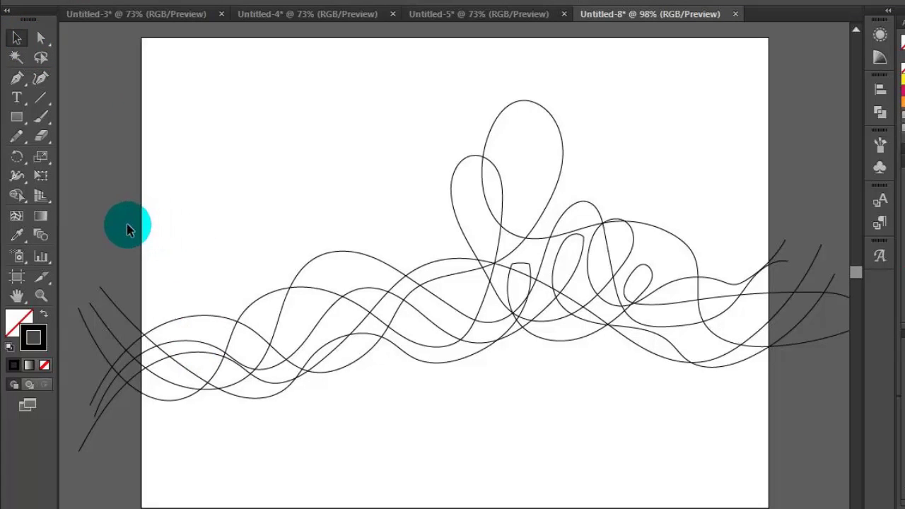
drag(221, 292, 277, 426)
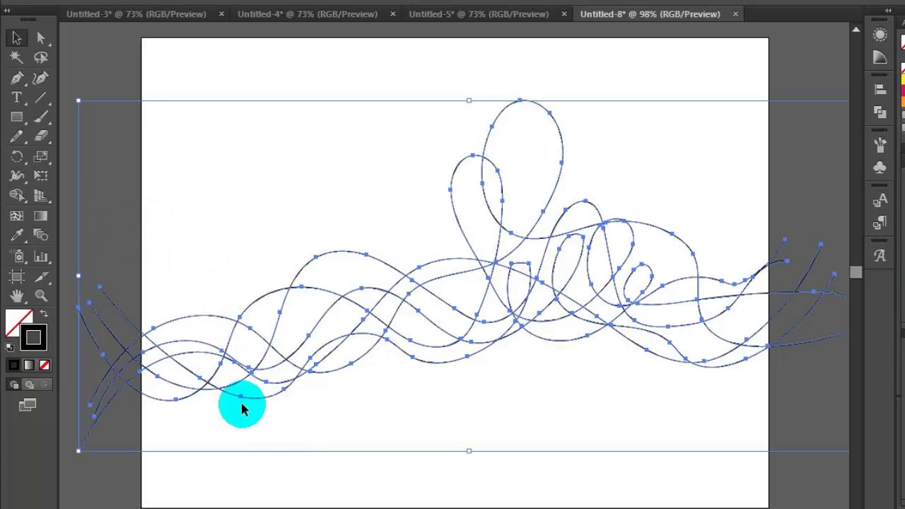
click(39, 237)
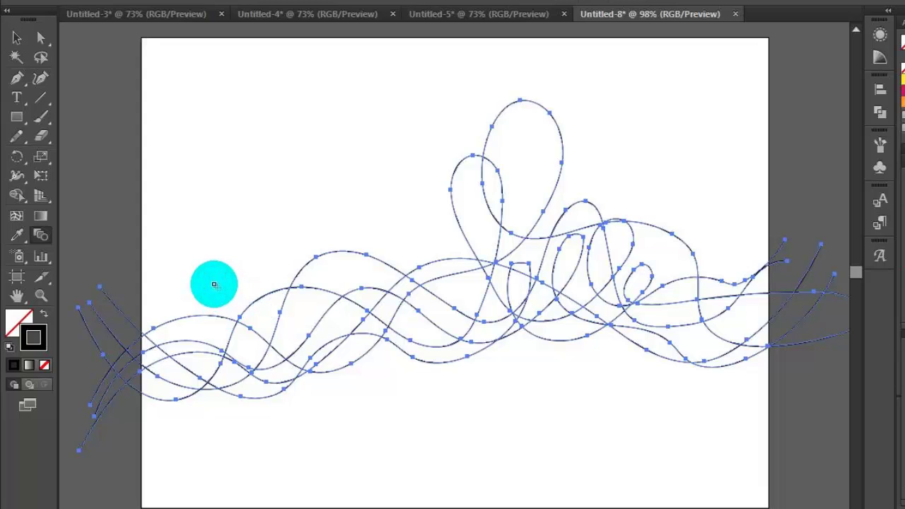
click(16, 37)
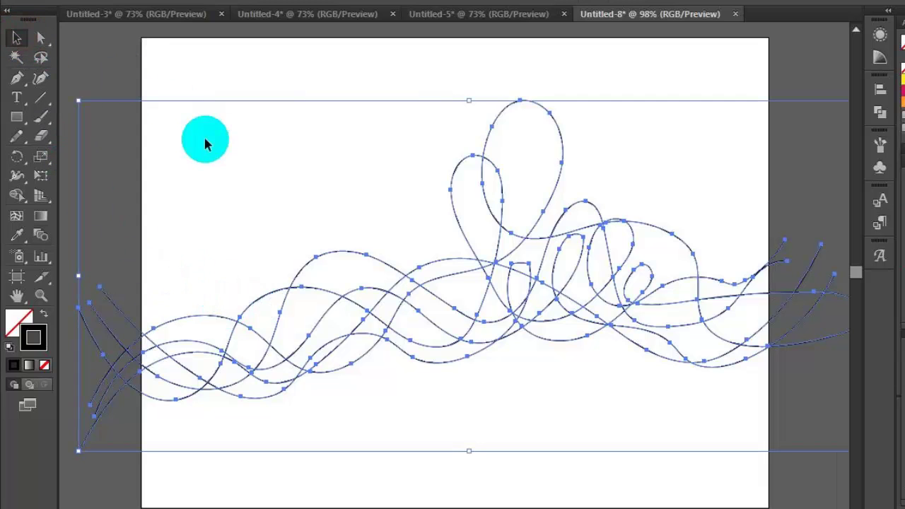
click(236, 64)
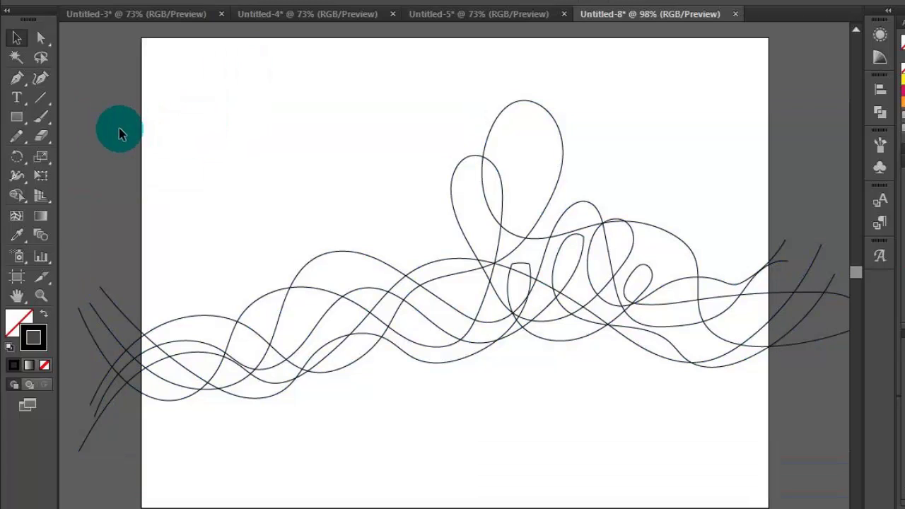
click(44, 238)
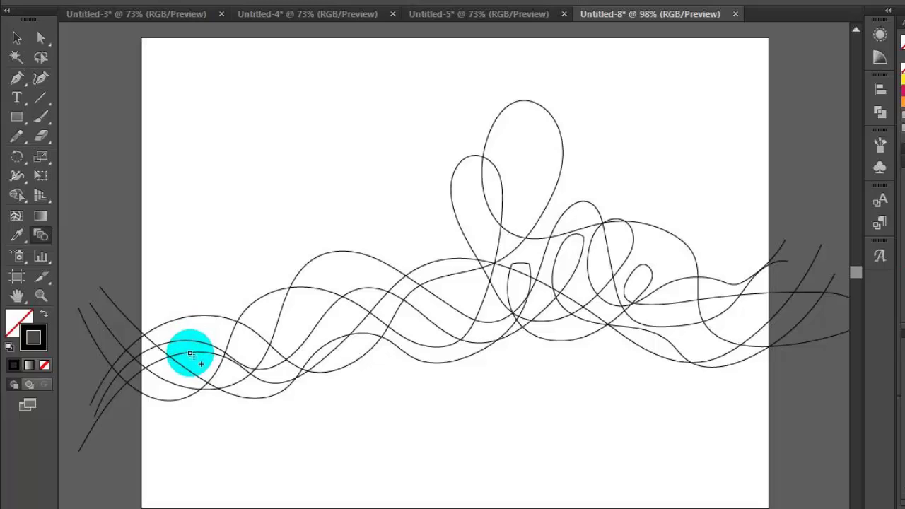
- Blend five of the curves together as a trial, then undo the blend
click(190, 353)
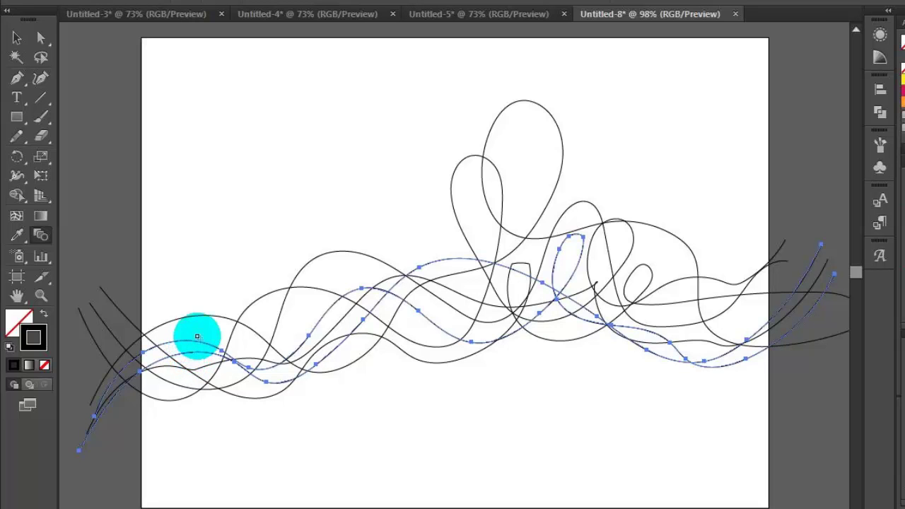
click(217, 316)
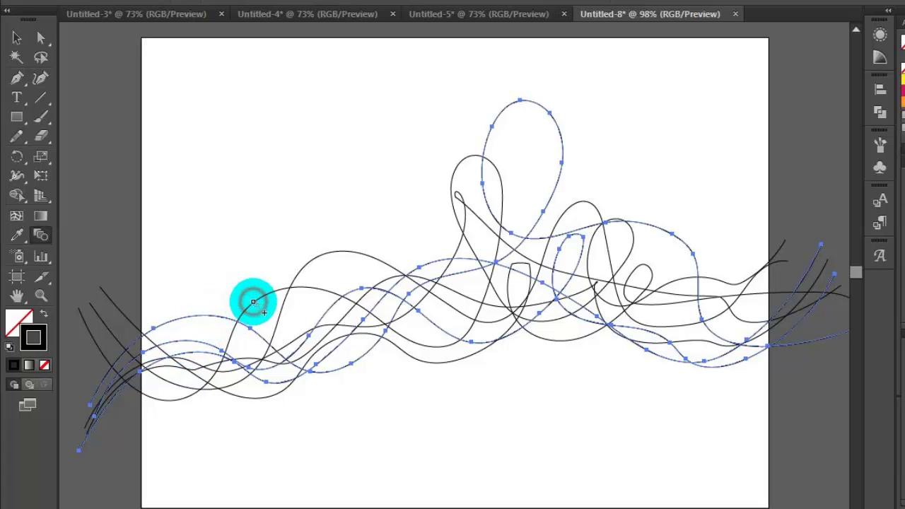
click(253, 302)
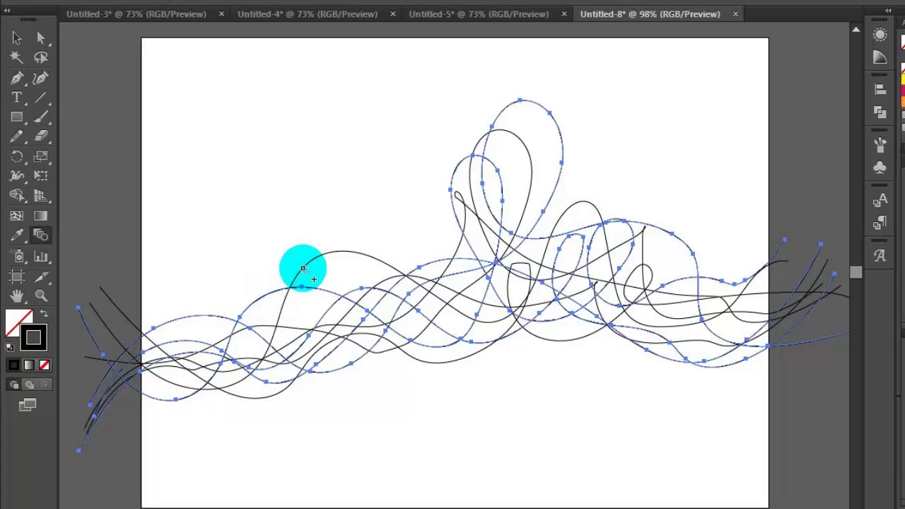
click(303, 269)
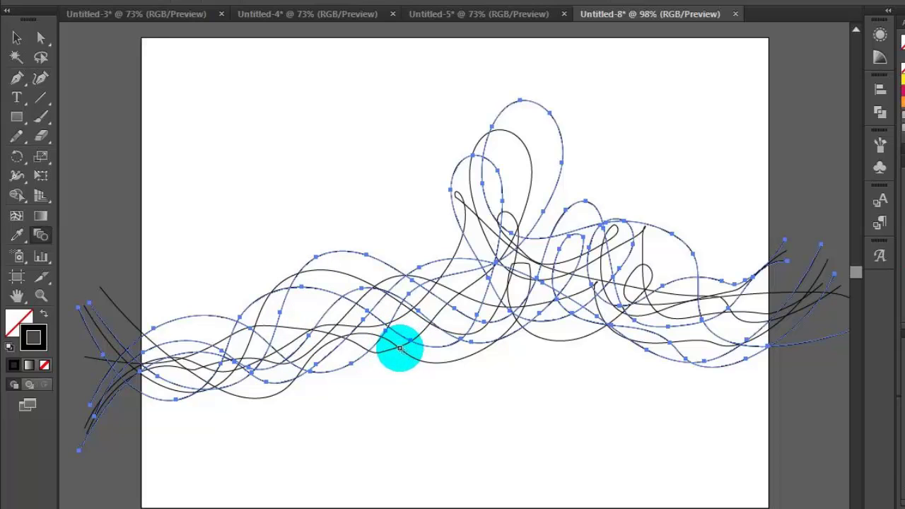
click(410, 356)
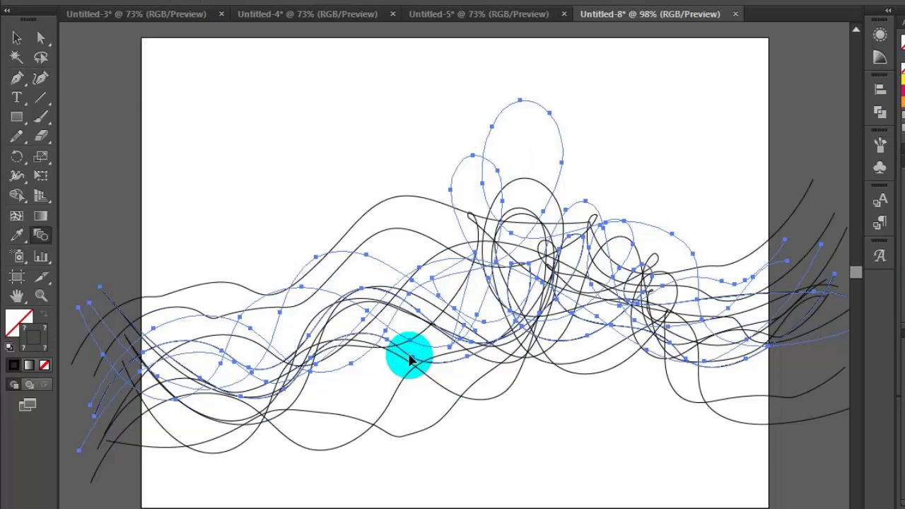
click(410, 358)
key(ctrl+z)
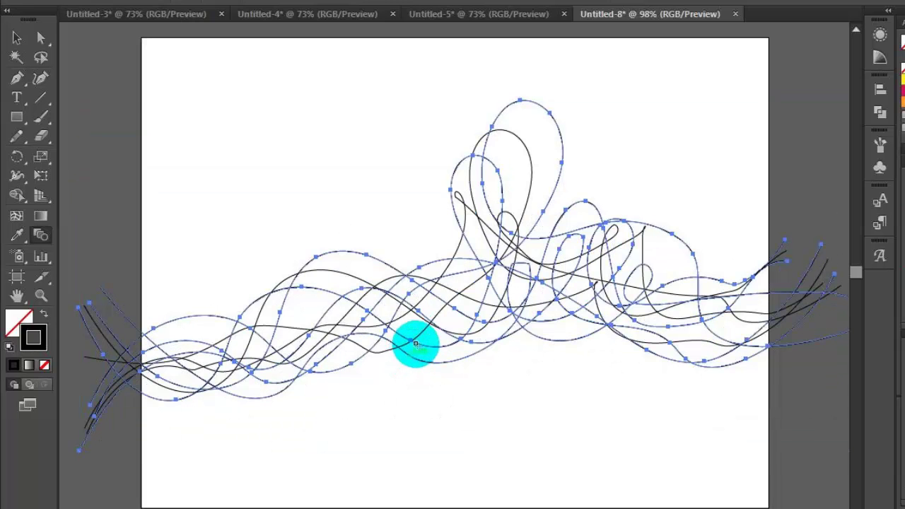
click(439, 312)
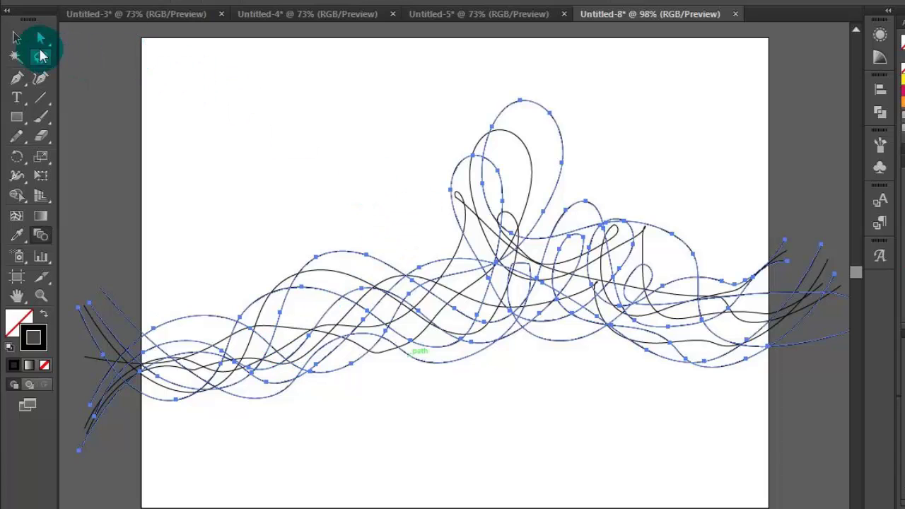
- Marquee-select every curve on the artboard and return to the Blend Tool
click(19, 39)
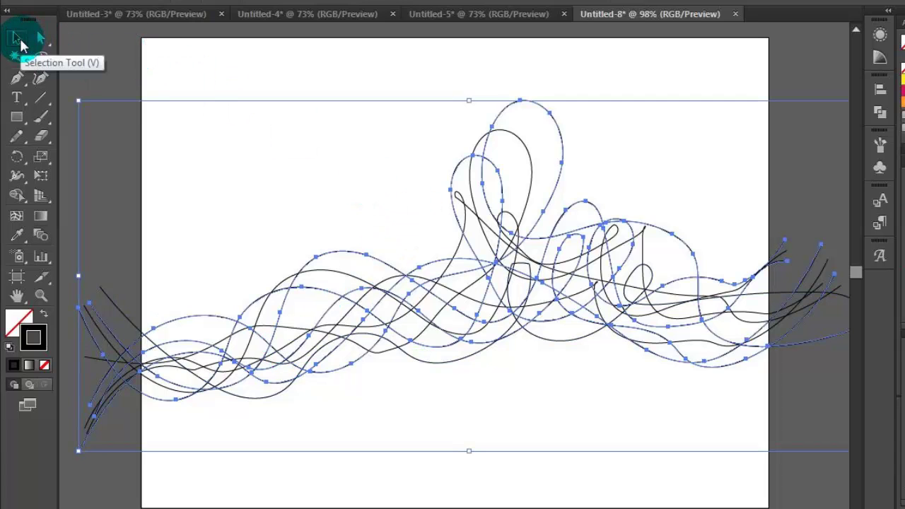
click(206, 79)
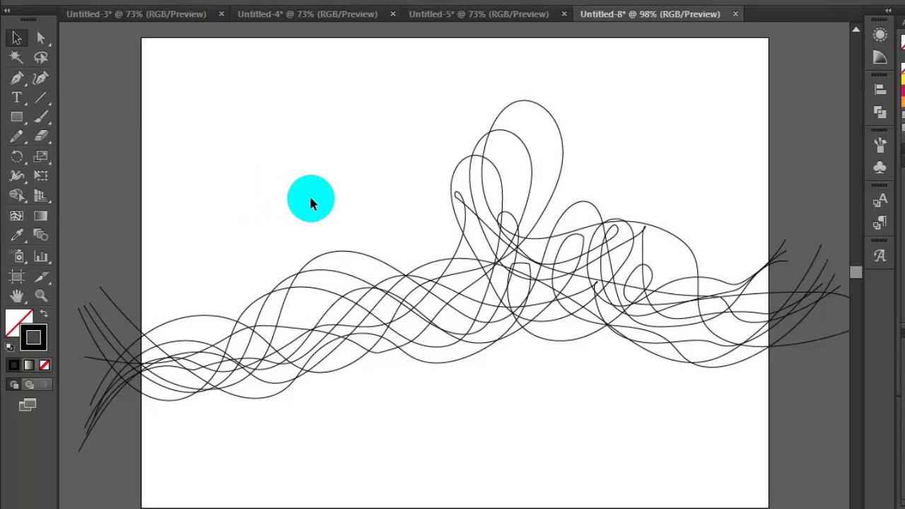
drag(310, 201, 367, 428)
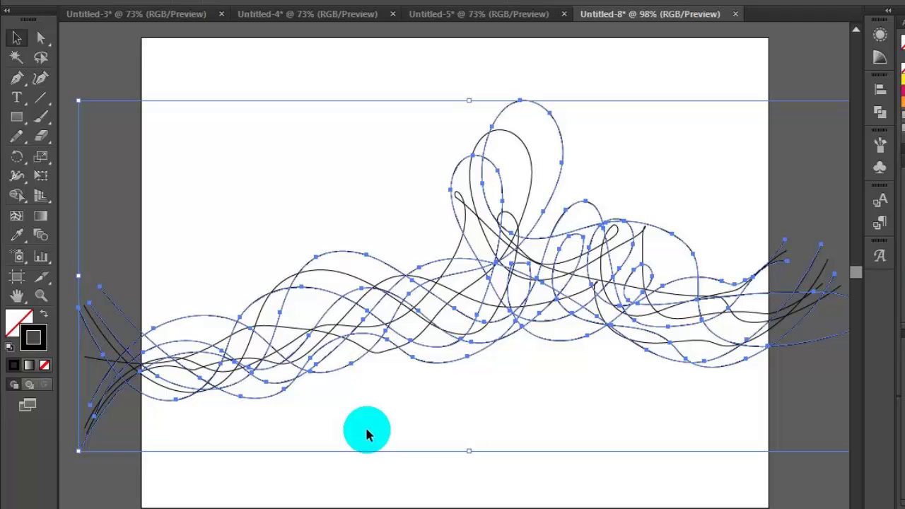
click(41, 241)
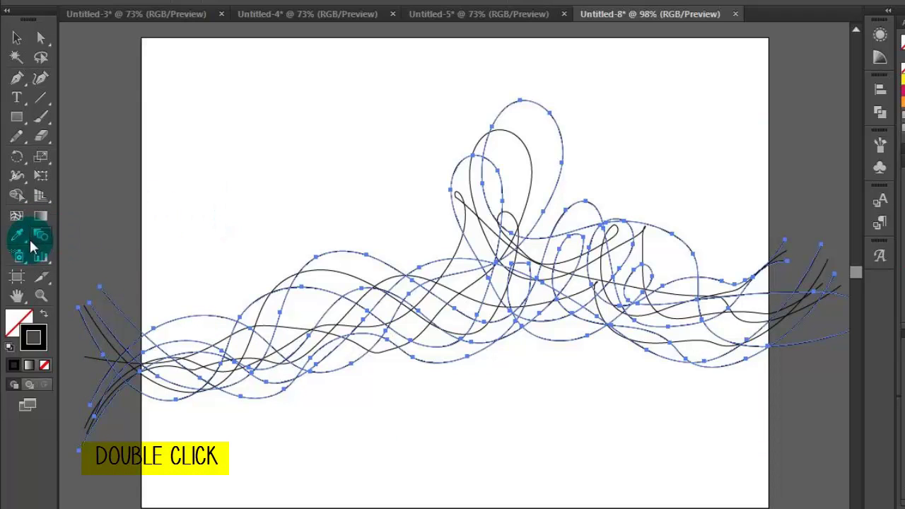
- Blend the curves with Spacing set to Specified Steps 65, previewed and applied
double_click(41, 241)
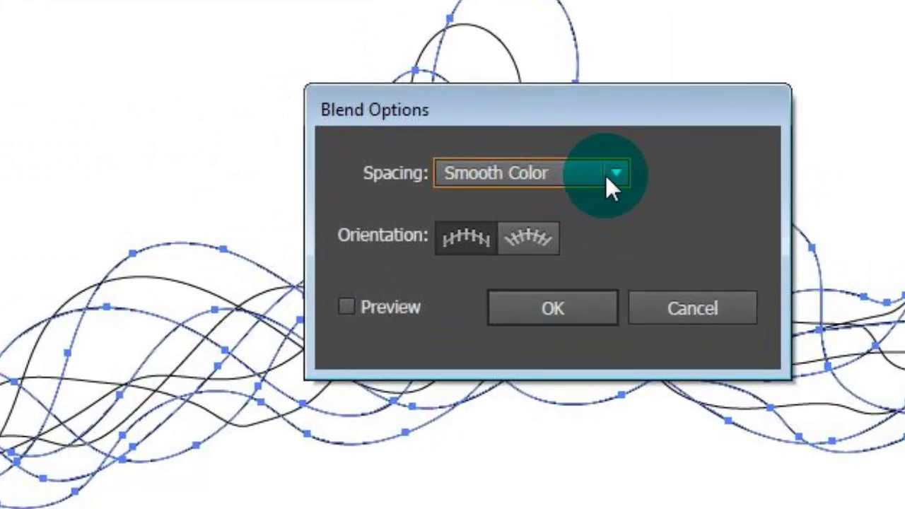
click(607, 177)
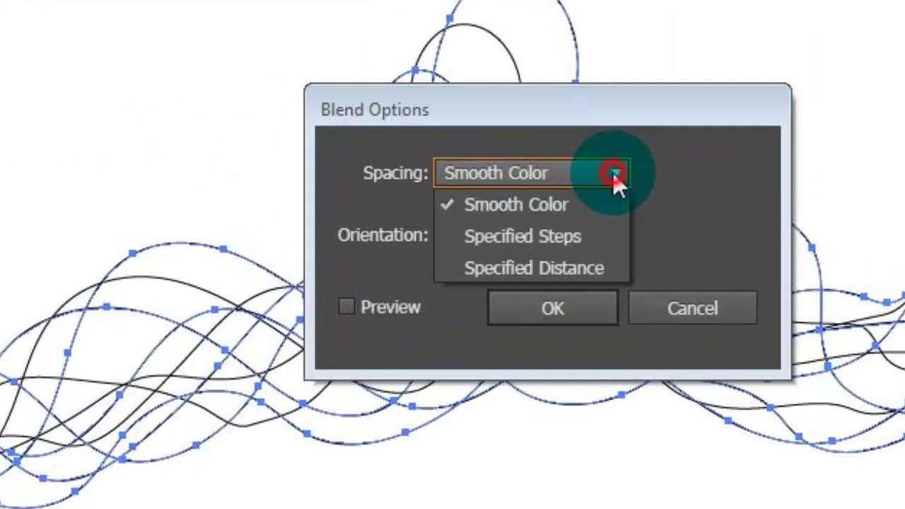
click(542, 235)
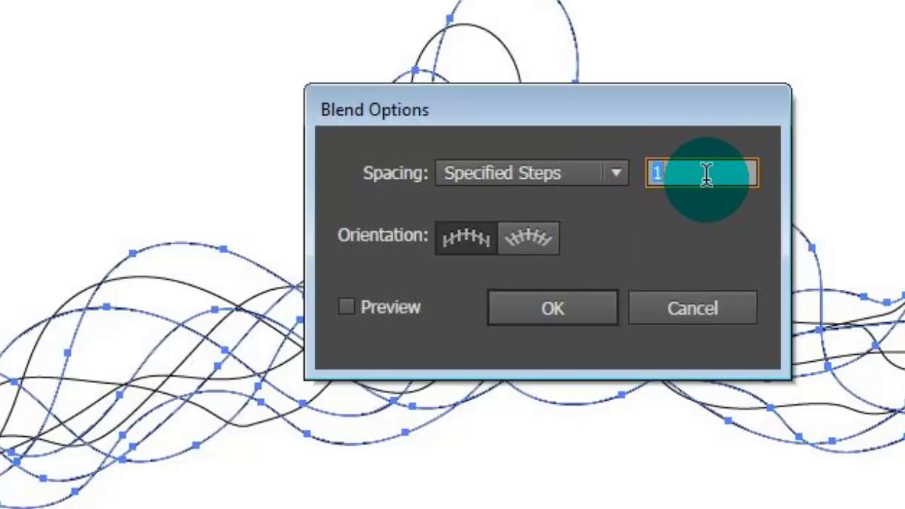
text(65)
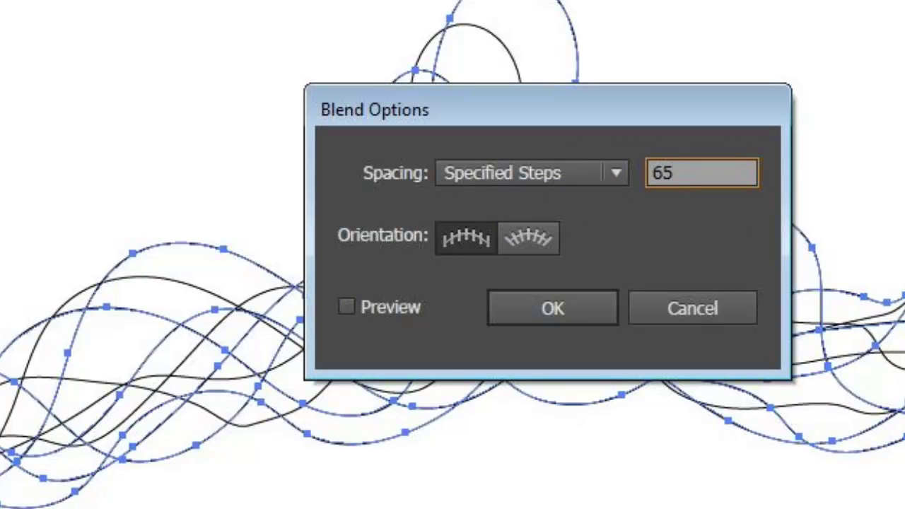
click(346, 309)
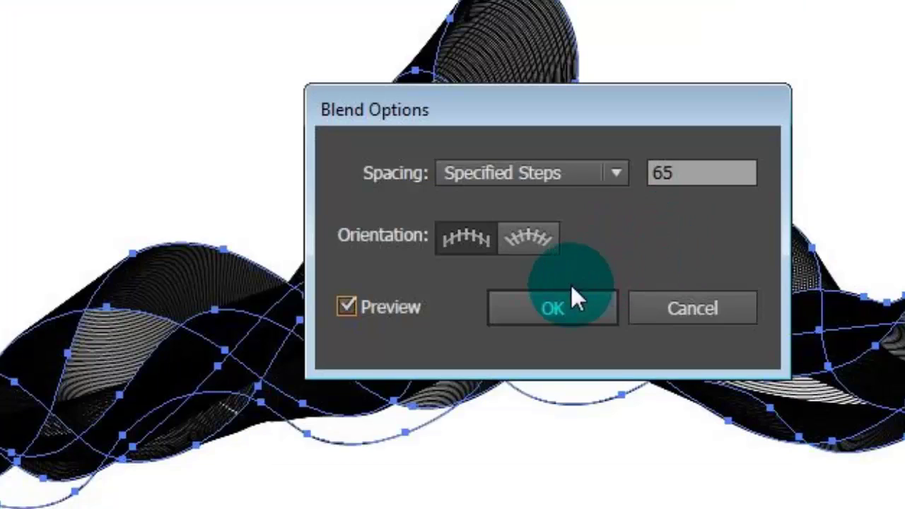
click(537, 307)
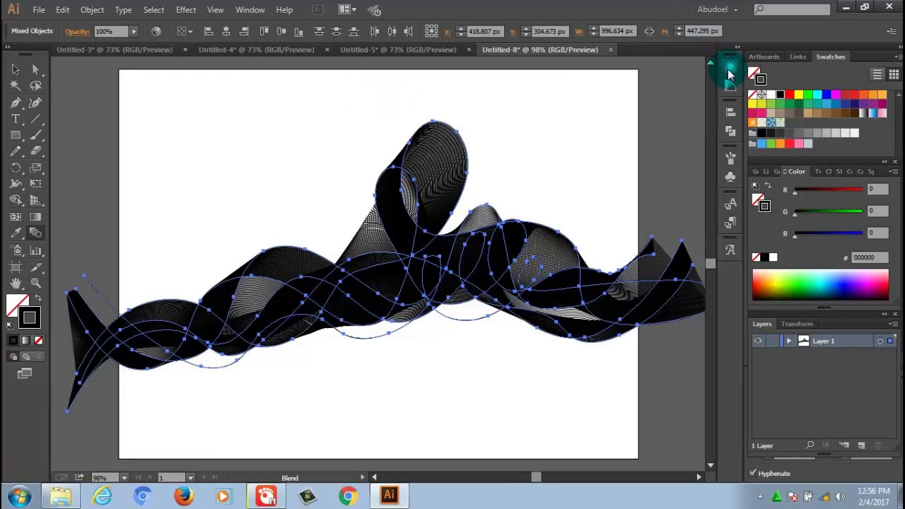
- Open and close the Appearance and Color Guide panels, ending with the selection cleared
click(252, 11)
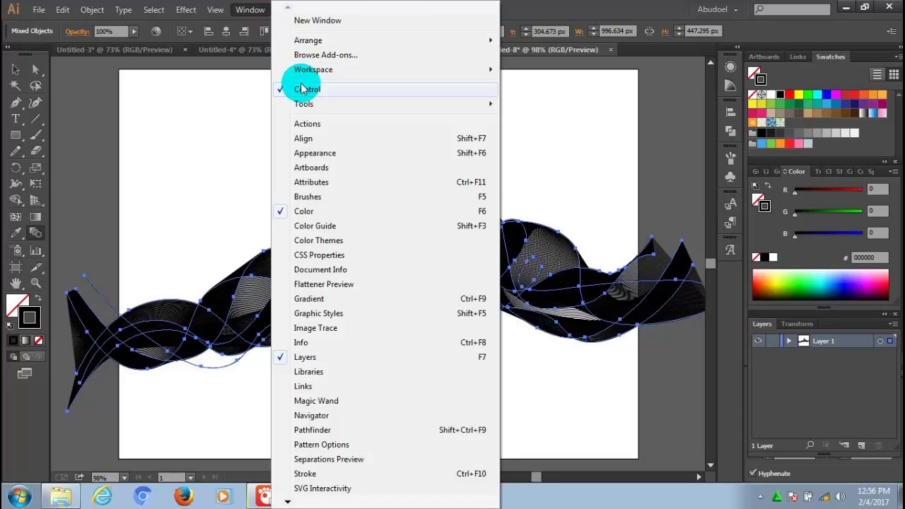
click(313, 155)
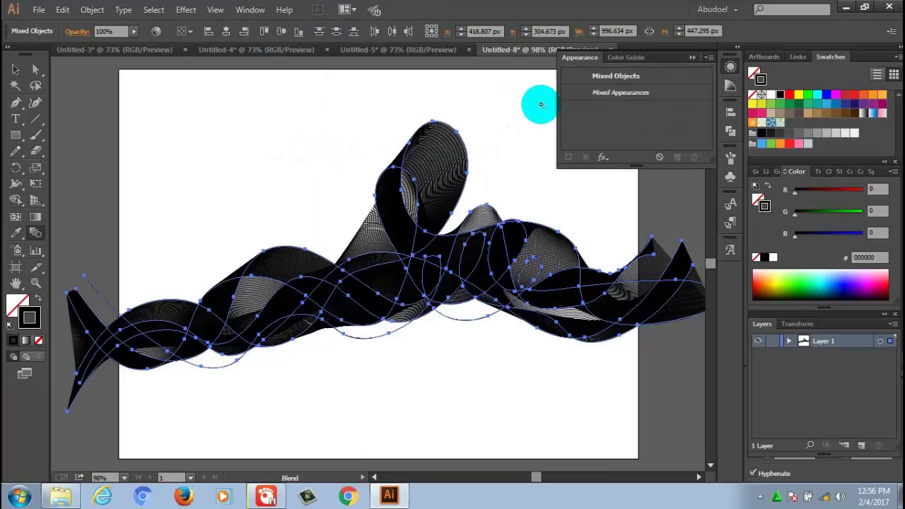
click(695, 58)
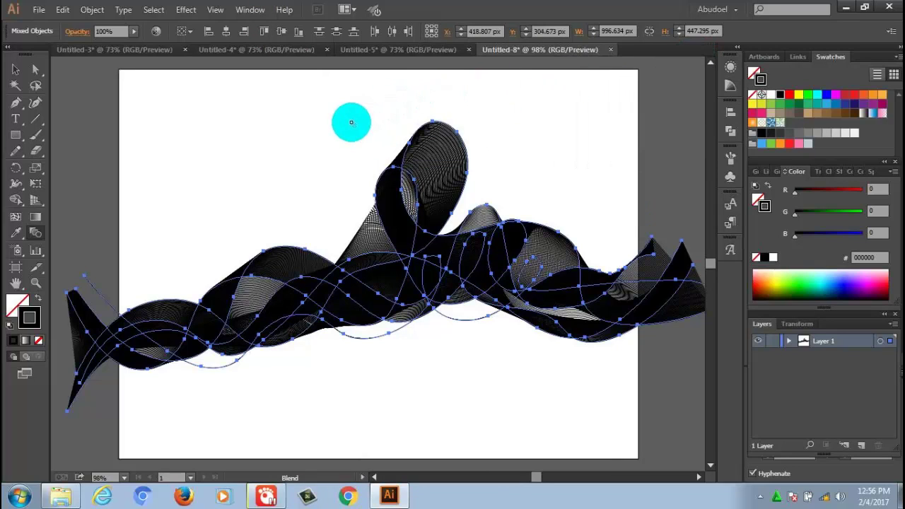
click(16, 70)
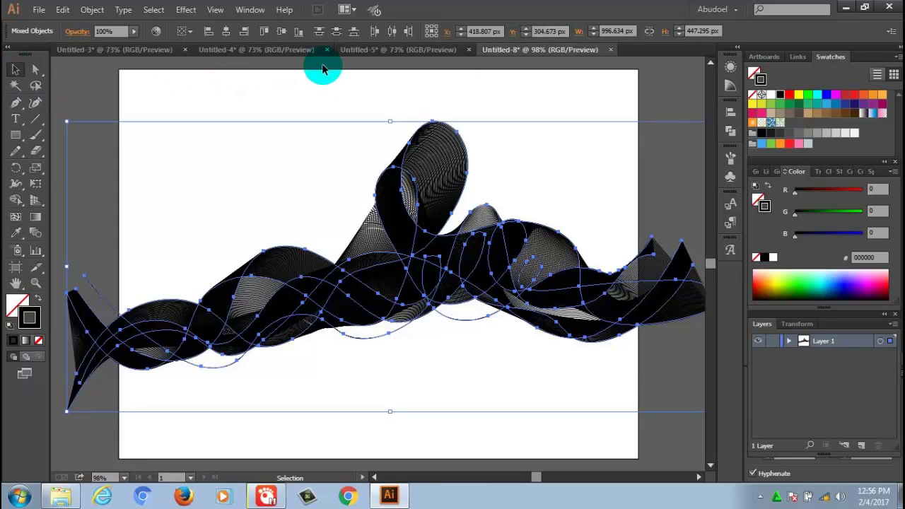
click(249, 13)
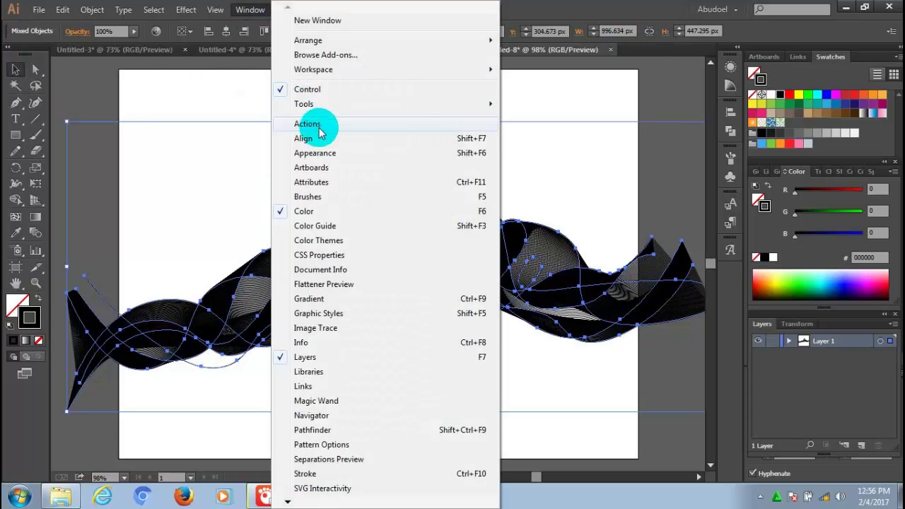
click(318, 153)
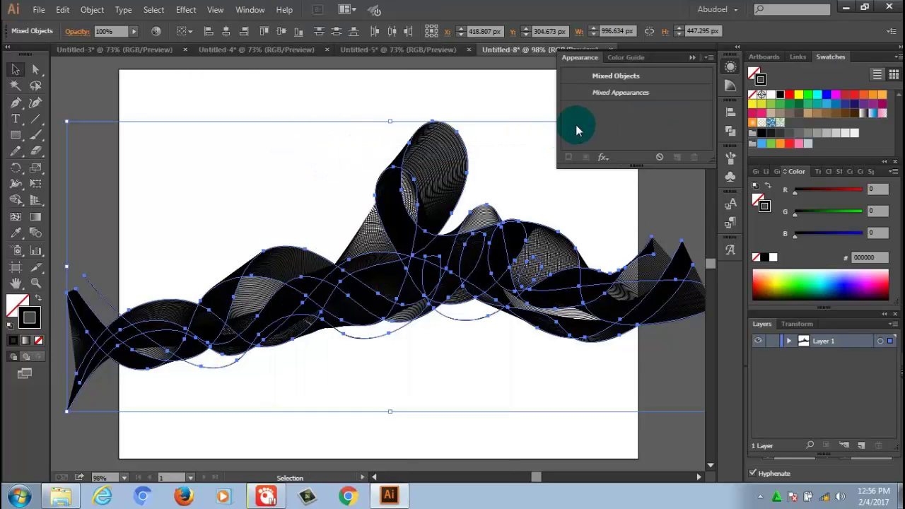
click(623, 60)
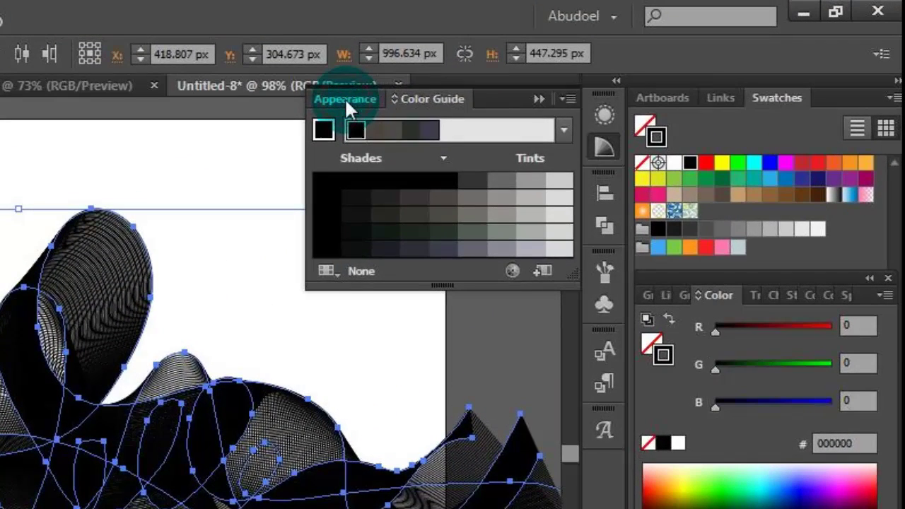
click(345, 100)
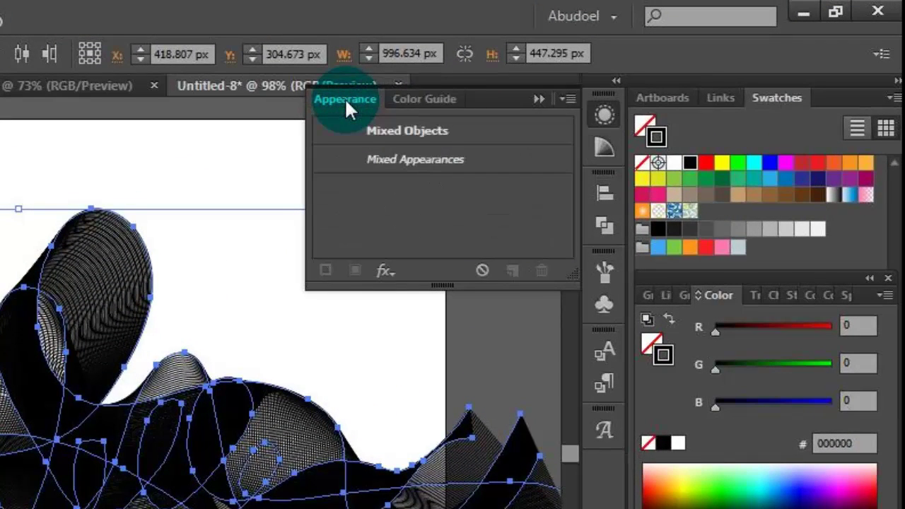
click(541, 97)
click(308, 168)
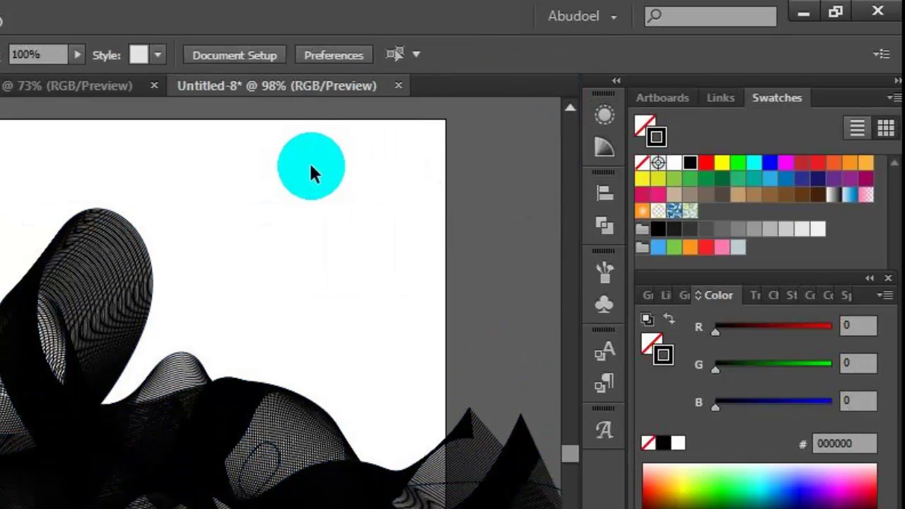
- Set the Appearance opacity to 56% with nothing selected
click(603, 114)
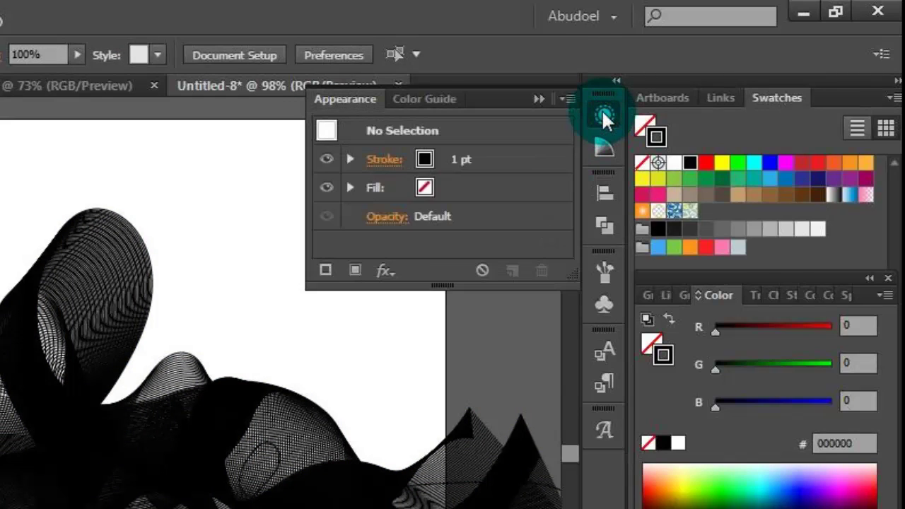
click(402, 219)
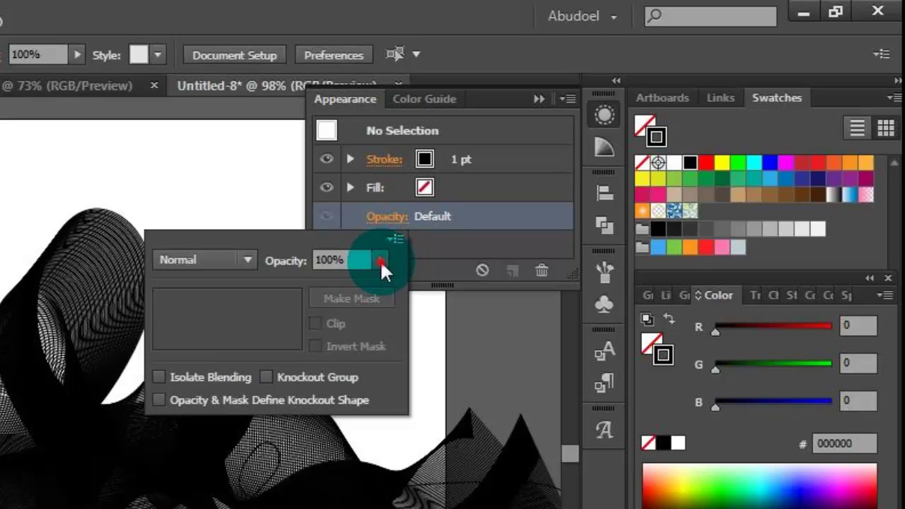
click(381, 259)
mouse_move(353, 280)
mouse_down()
mouse_move(356, 290)
mouse_move(353, 280)
mouse_up()
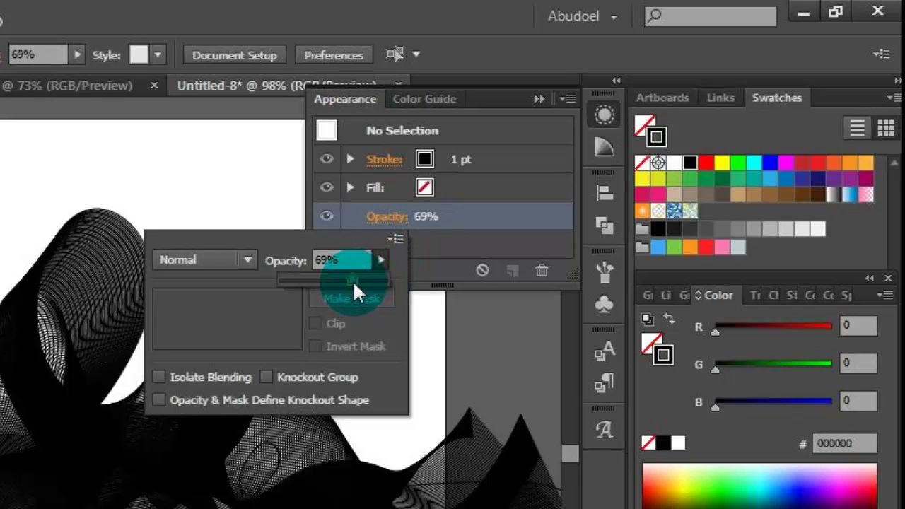
click(339, 281)
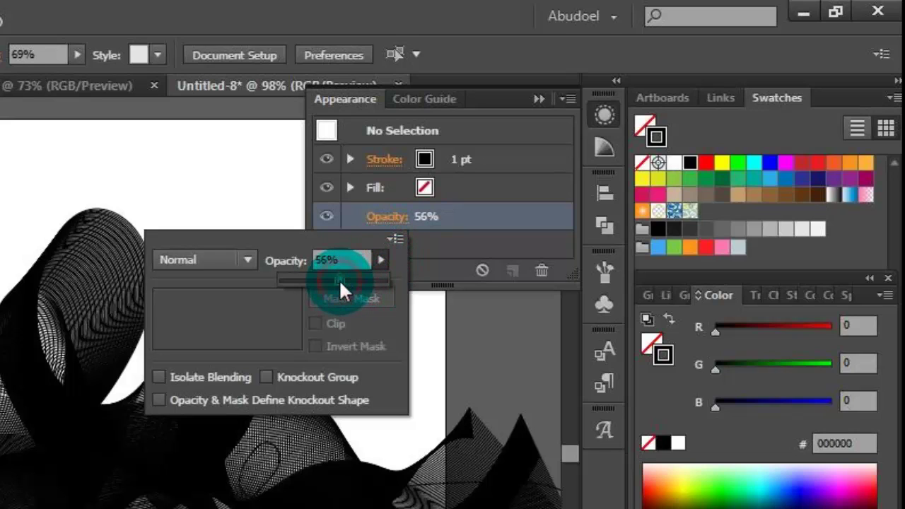
key(Return)
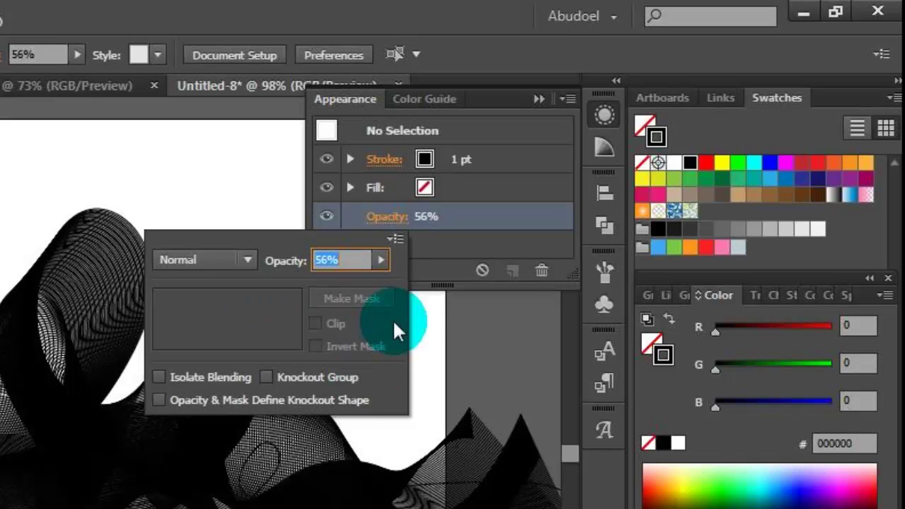
click(445, 262)
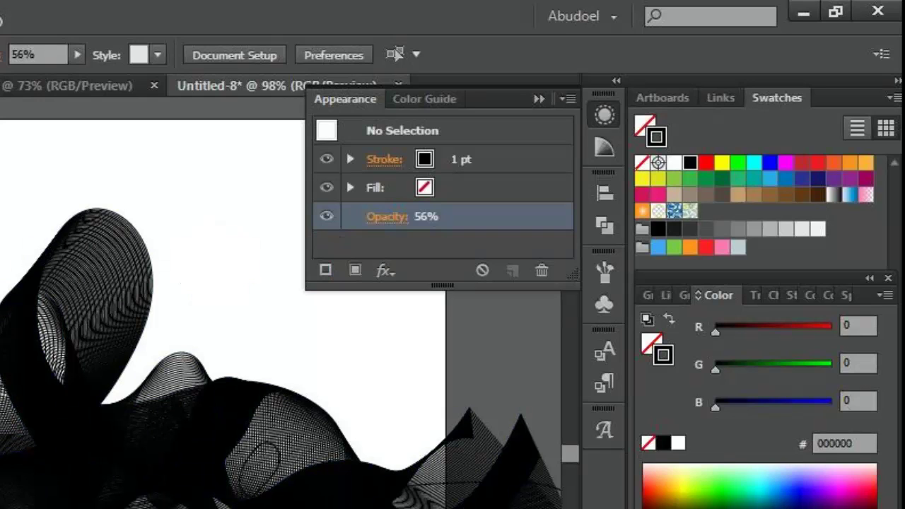
- Select all the ribbon artwork and collapse the Appearance panel
key(ctrl+a)
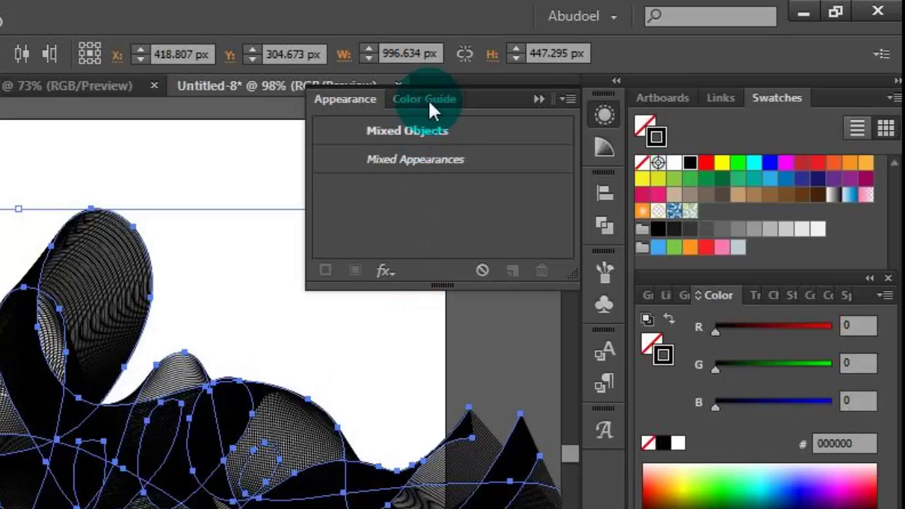
click(151, 54)
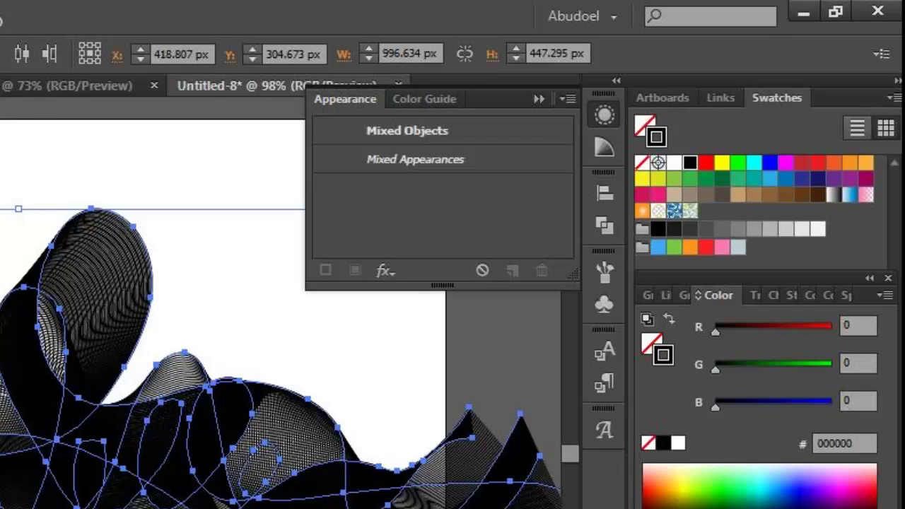
click(538, 99)
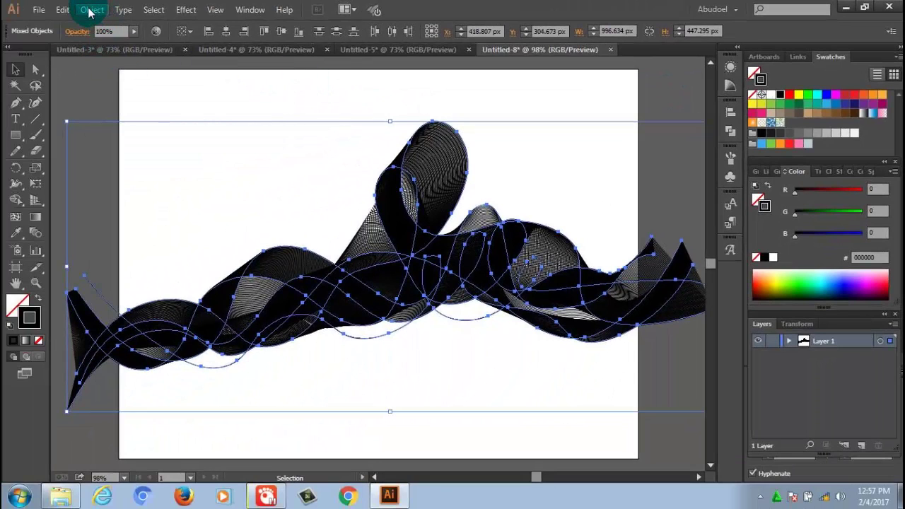
- Expand the blend via Object > Expand with Object, Fill and Stroke checked
click(90, 10)
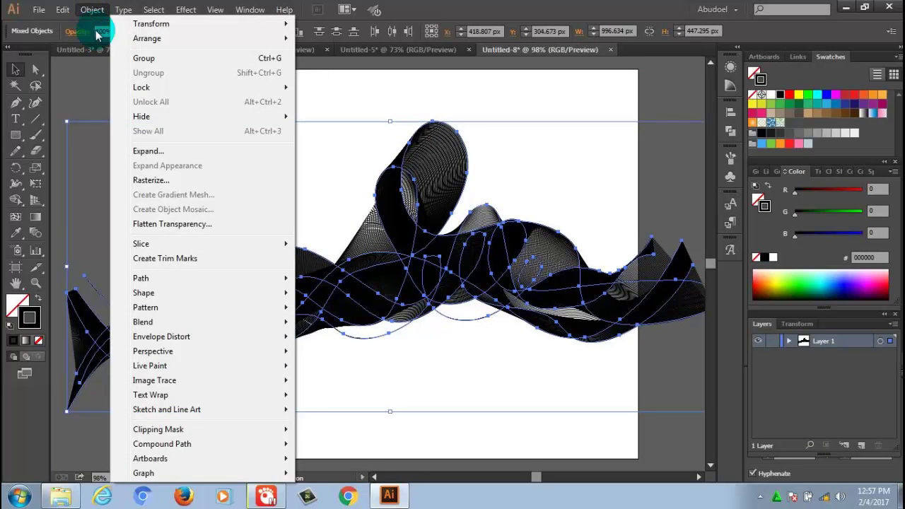
click(142, 152)
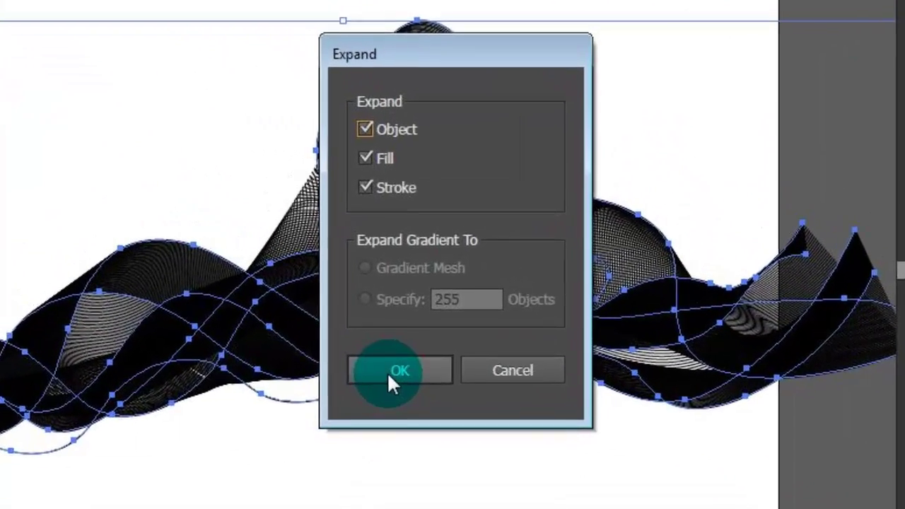
click(389, 375)
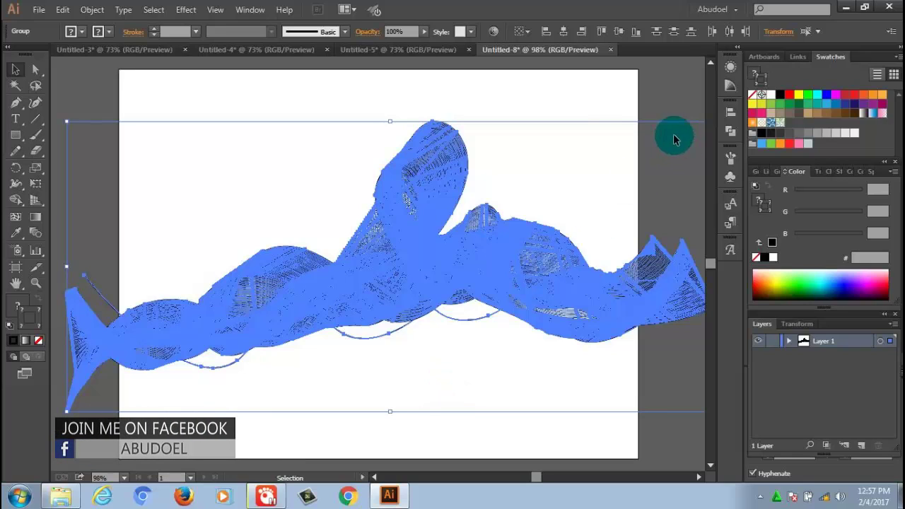
- Deselect the expanded artwork, then select and remove the leftover curved path
click(595, 95)
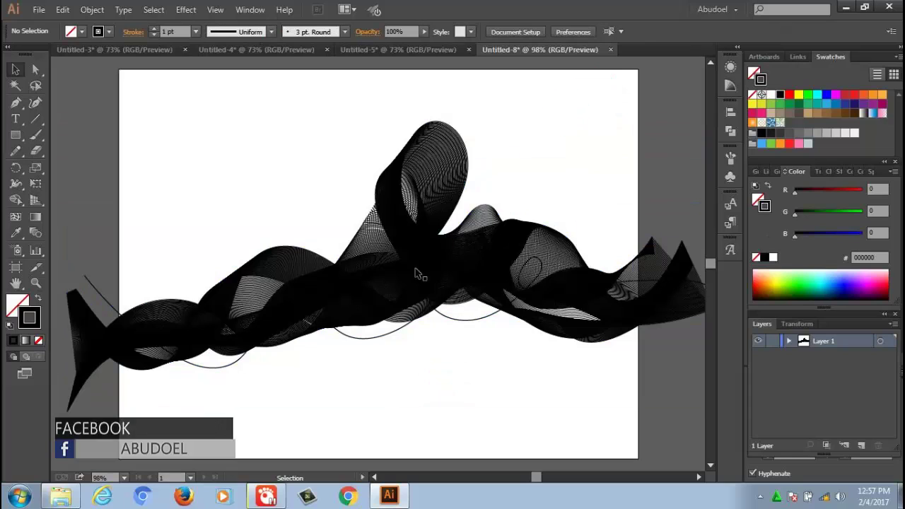
click(228, 365)
key(ctrl+alt+b)
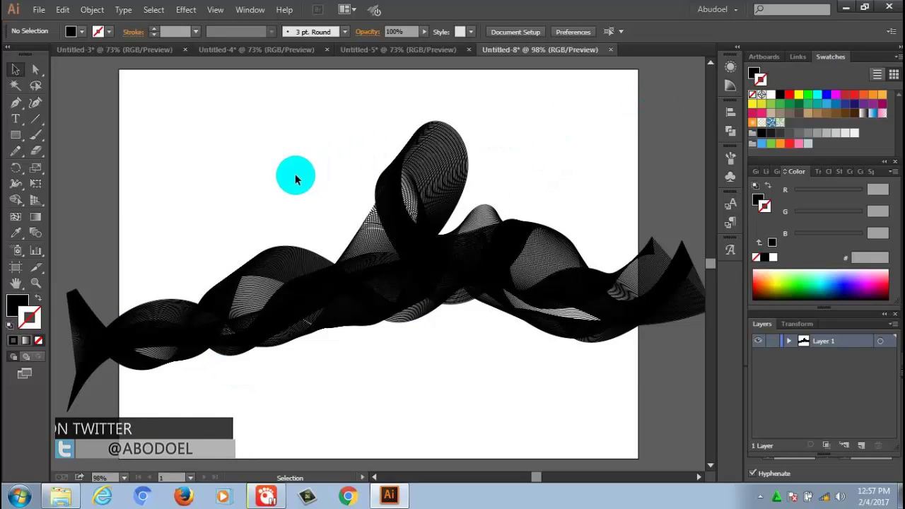
- Marquee-select the ribbon group and set its opacity to 70% in Appearance
drag(295, 179, 341, 381)
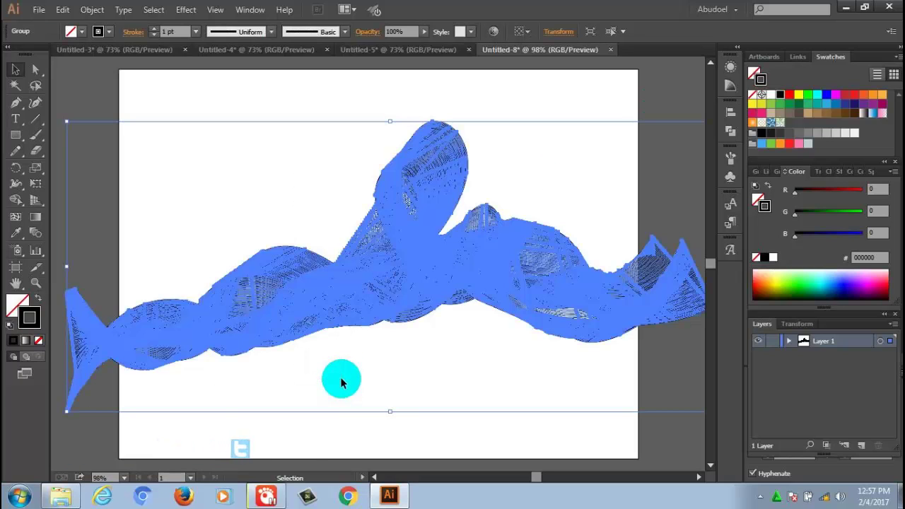
click(732, 71)
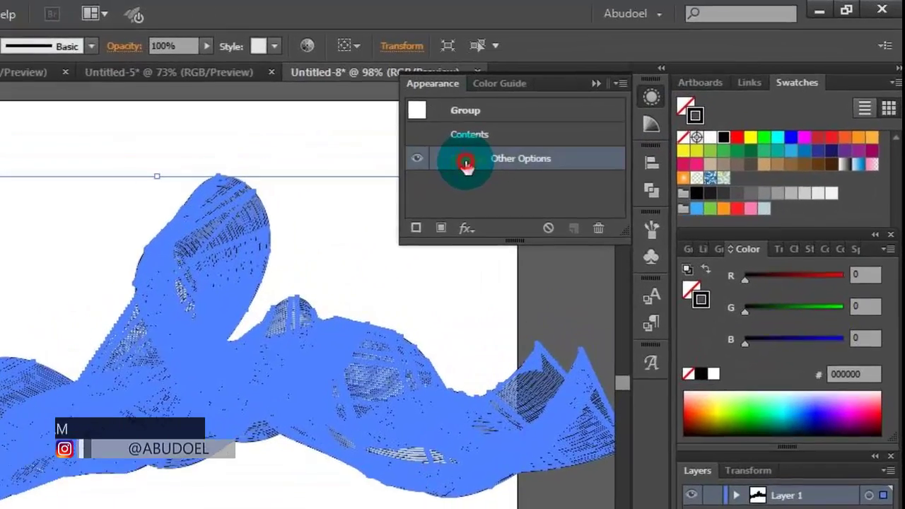
click(466, 162)
click(402, 225)
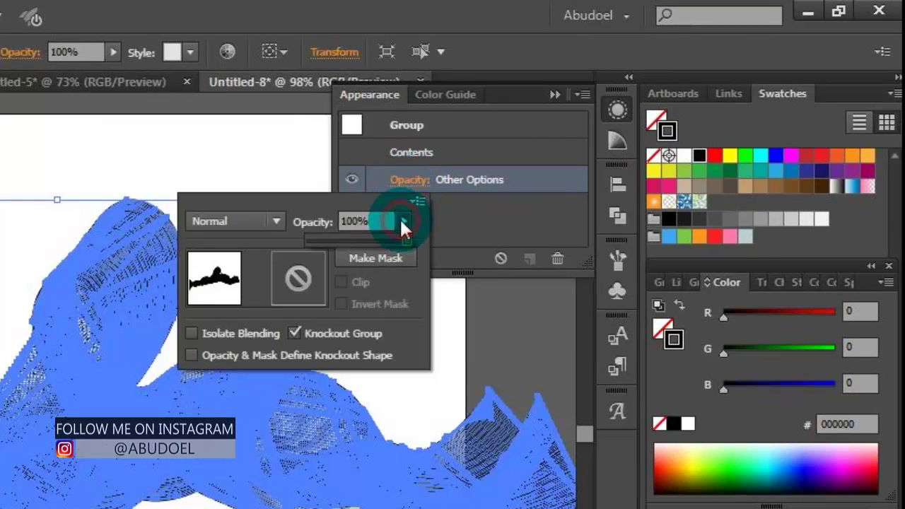
click(374, 241)
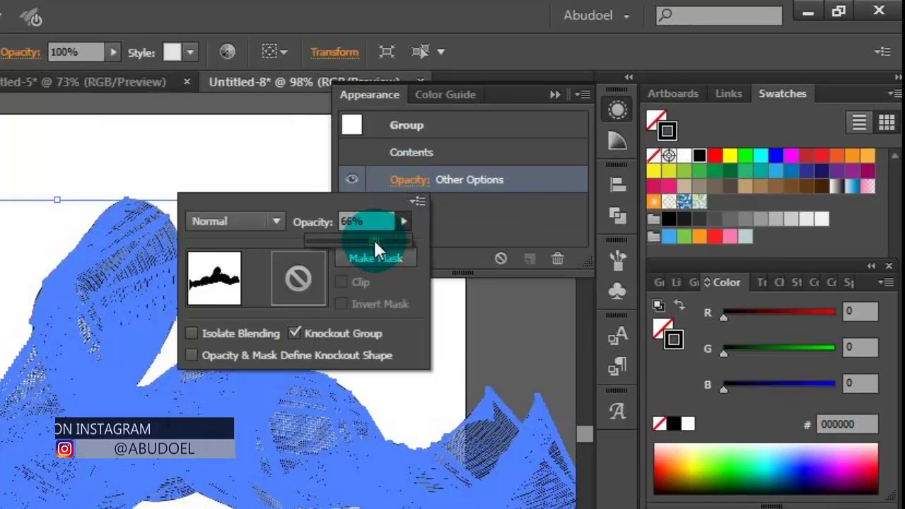
drag(374, 237, 377, 239)
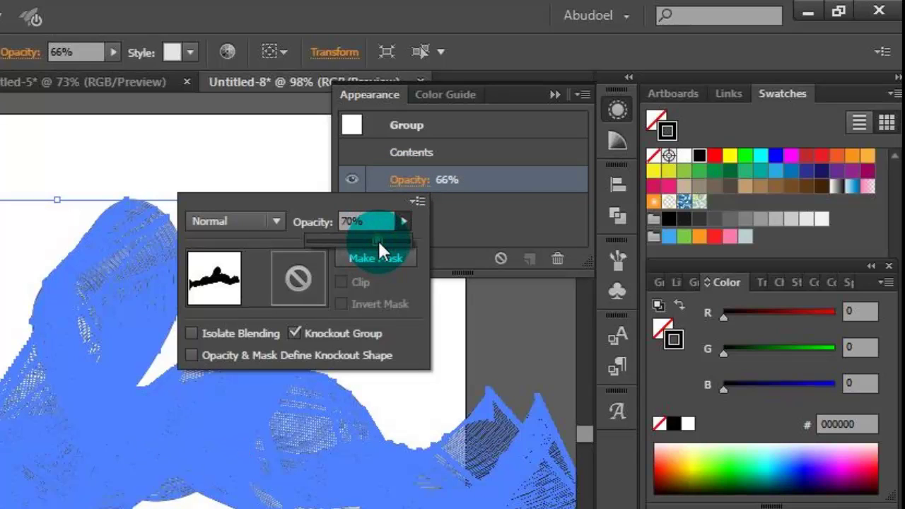
click(496, 205)
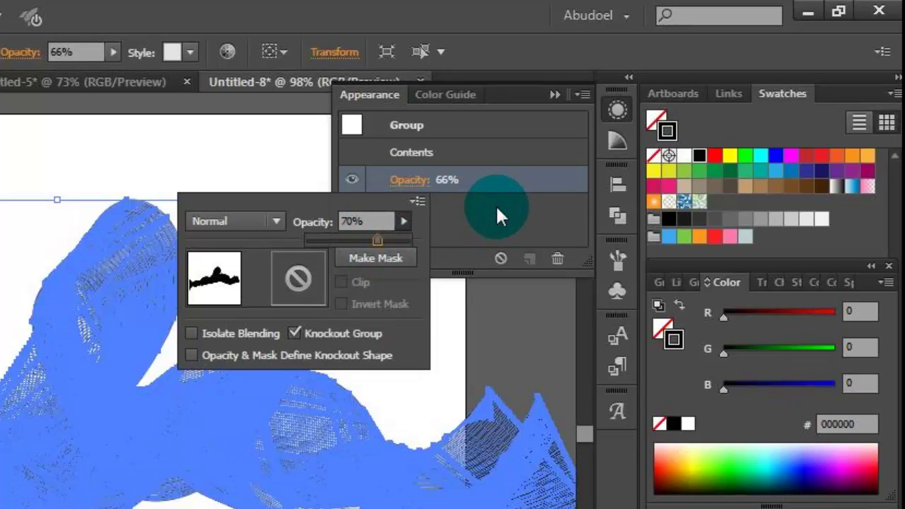
click(153, 144)
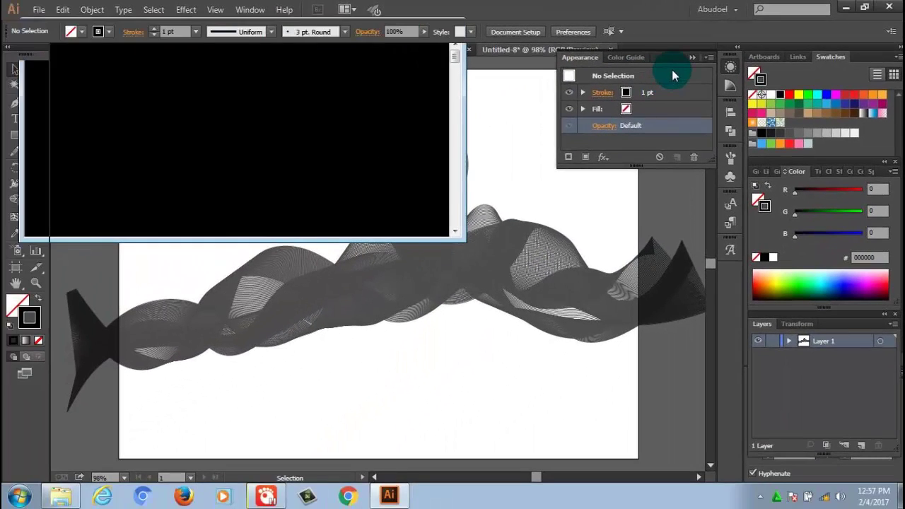
- Collapse Appearance, marquee-select the ribbon group, and show the Linear Gradient panel
click(692, 63)
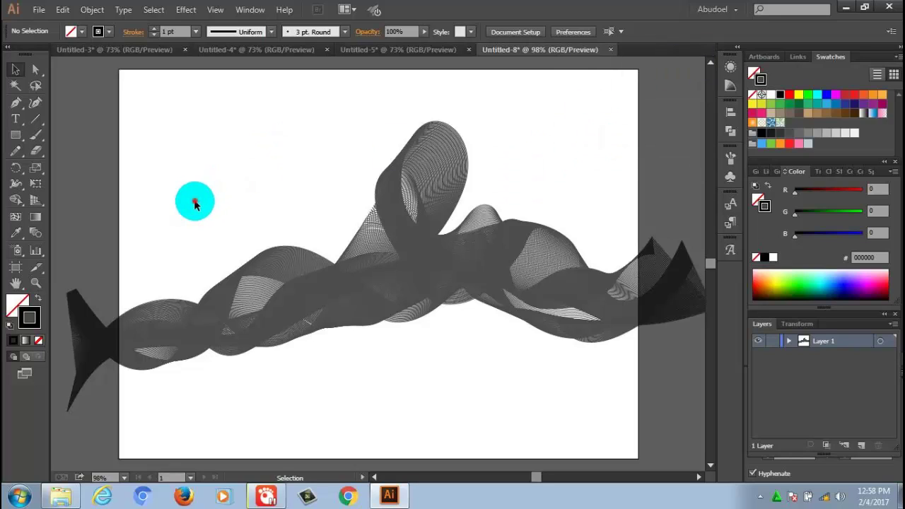
drag(195, 202, 264, 395)
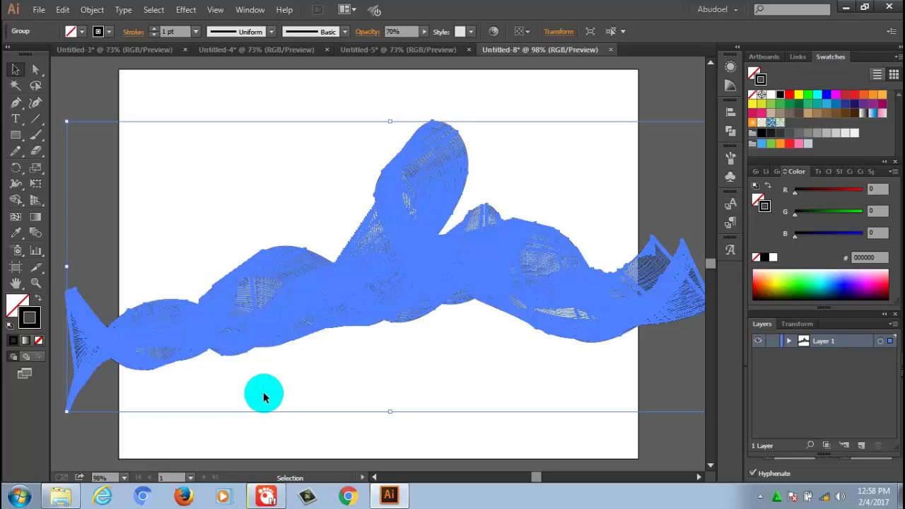
click(26, 343)
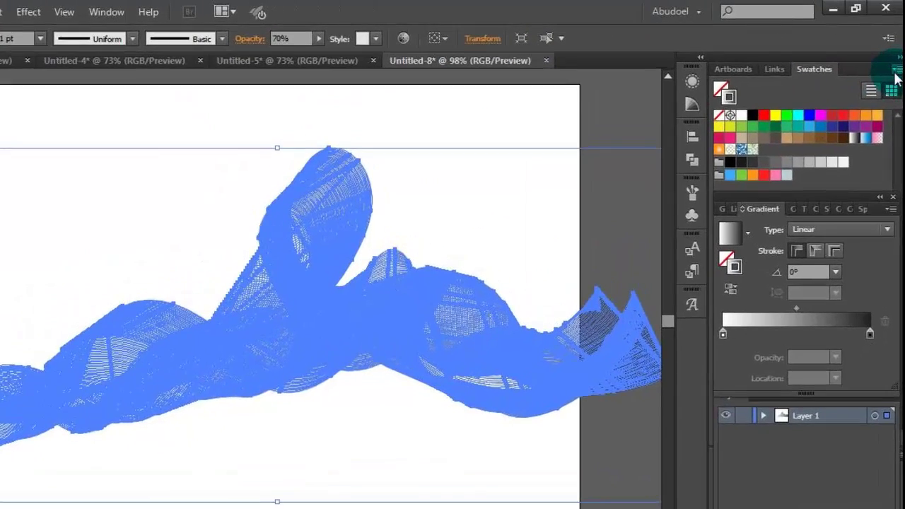
- Load the Spectrums gradient library and apply the rainbow Spectrums gradient to the ribbons
click(895, 58)
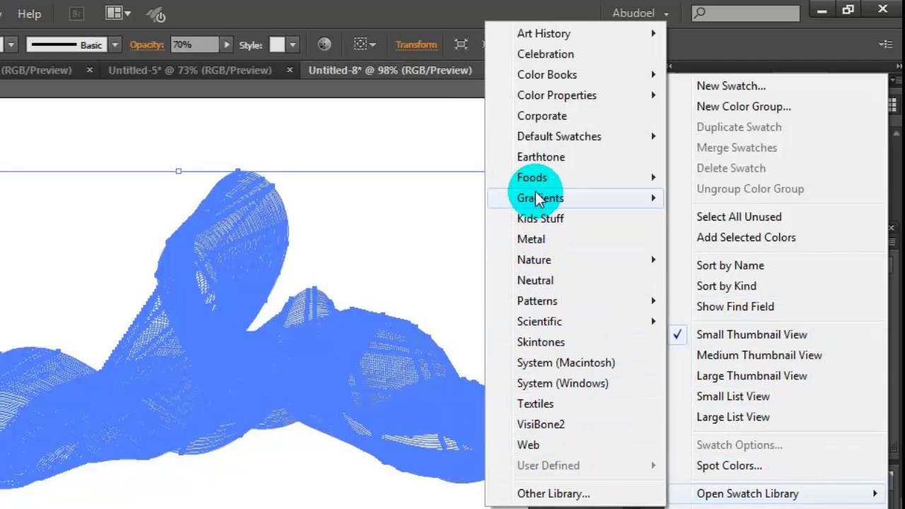
mouse_move(540, 198)
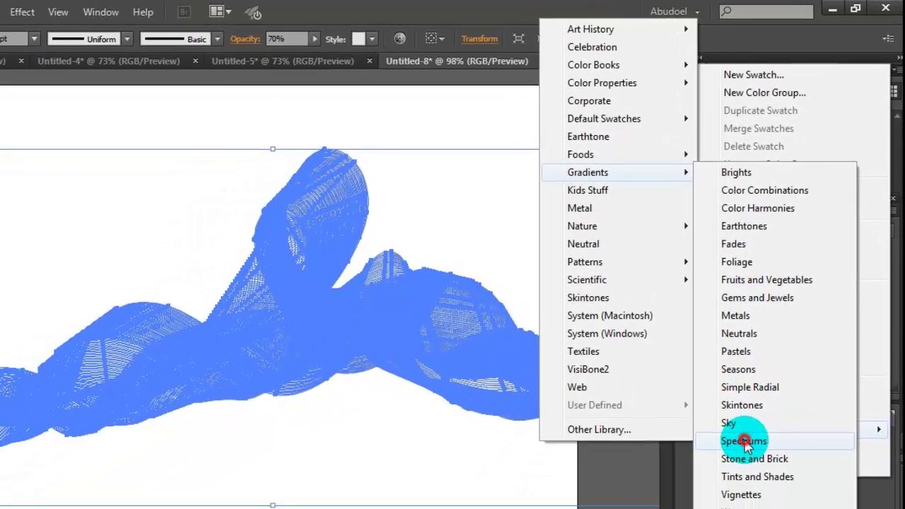
click(739, 460)
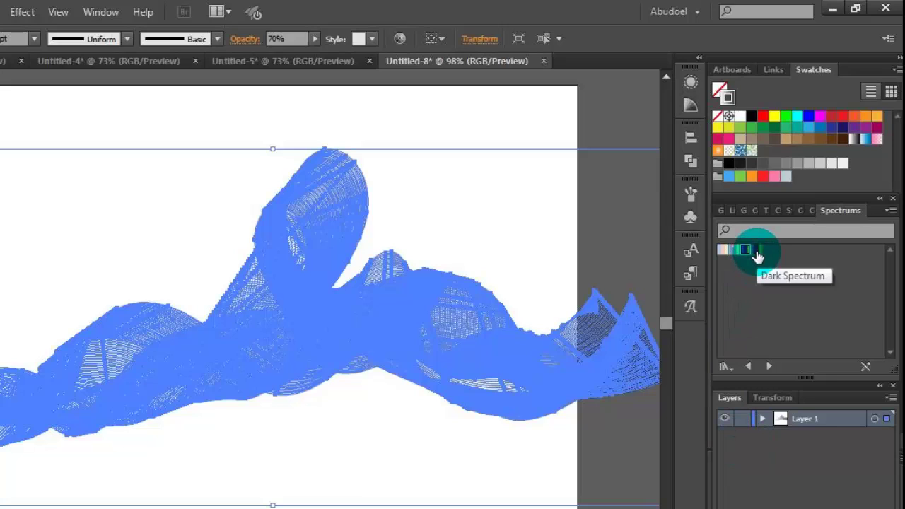
click(751, 253)
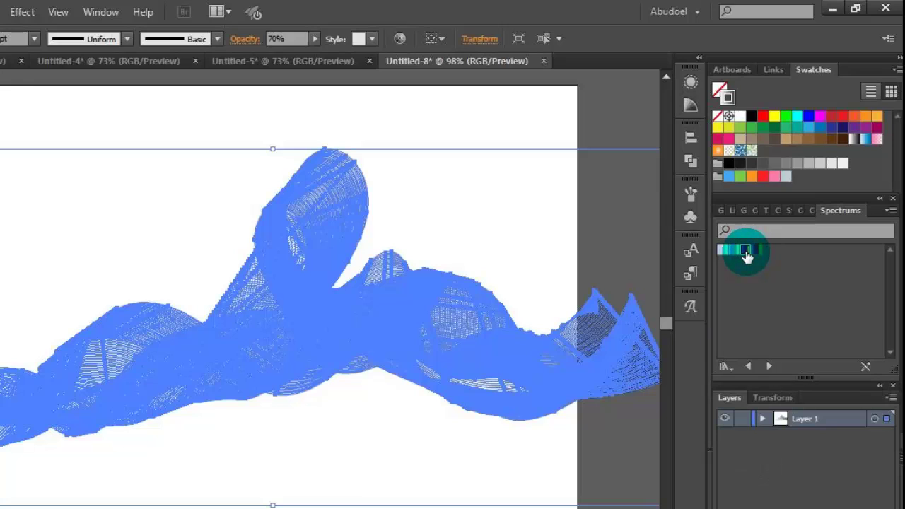
click(746, 251)
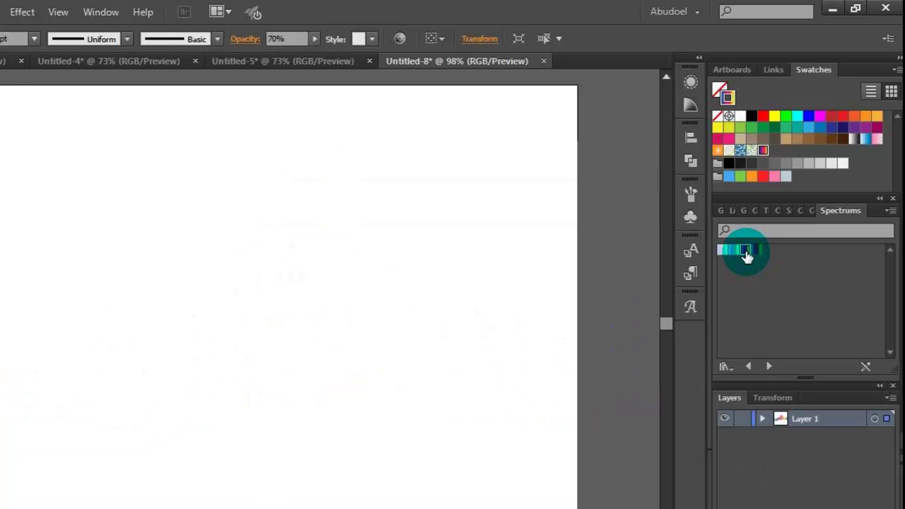
key(ctrl+z)
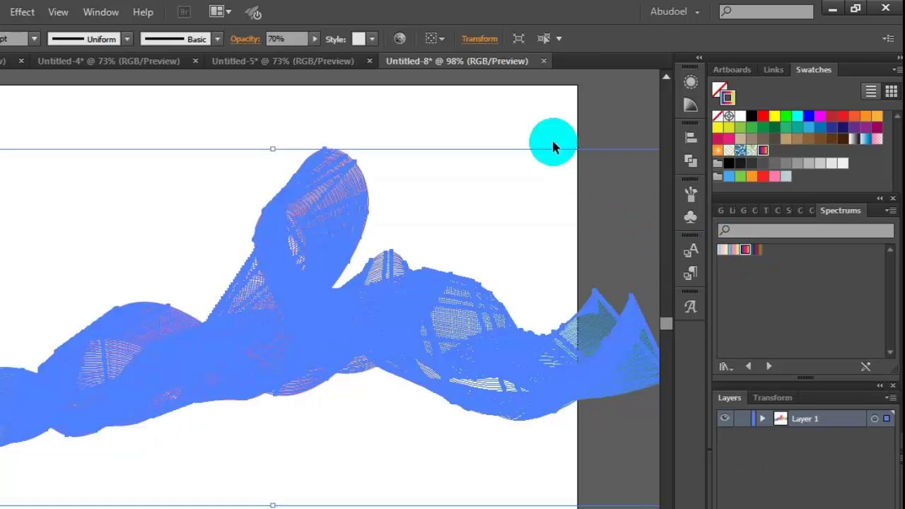
- Deselect to preview the rainbow ribbons, then reselect all bands for the swatch library menu
click(490, 115)
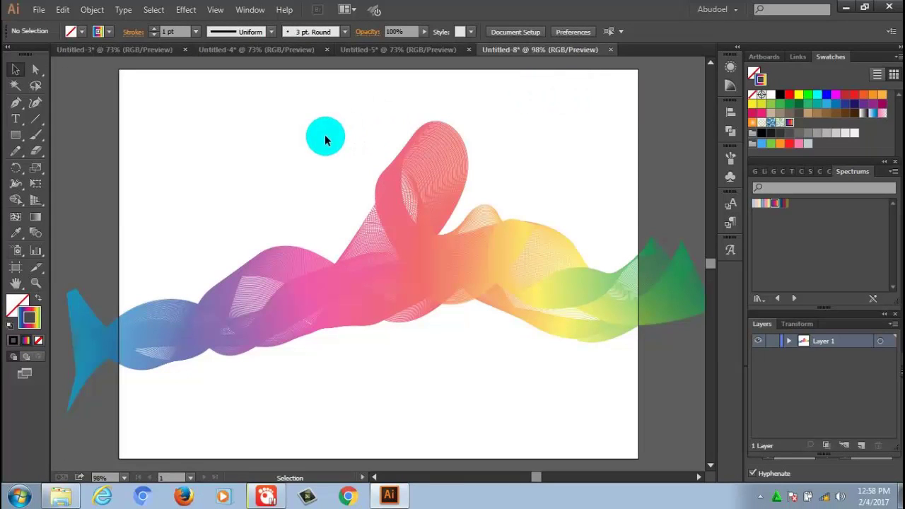
drag(326, 135, 409, 386)
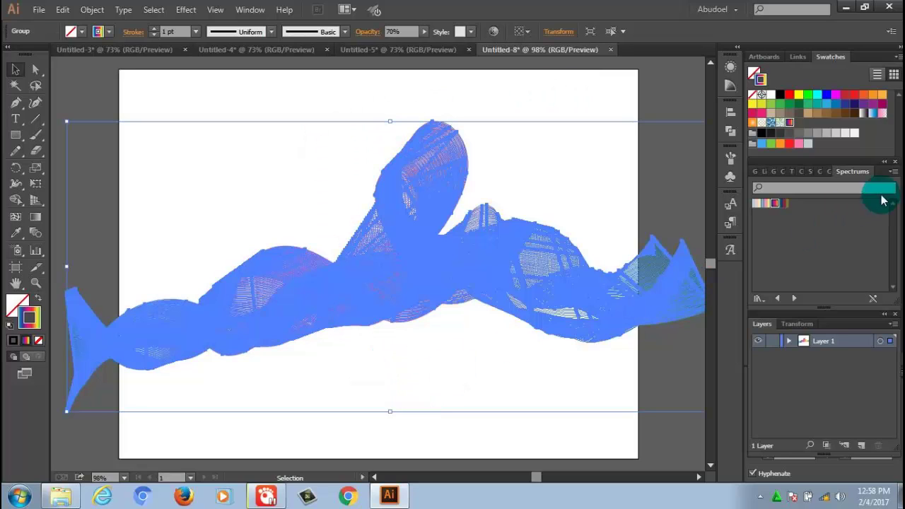
click(896, 58)
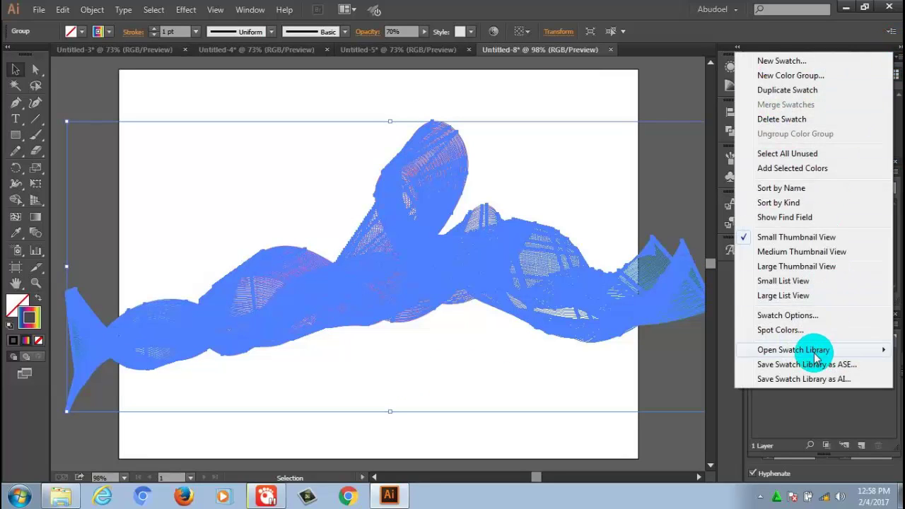
- Open the Color Harmonies gradient library and try one of its gradients on the ribbon bands
click(812, 352)
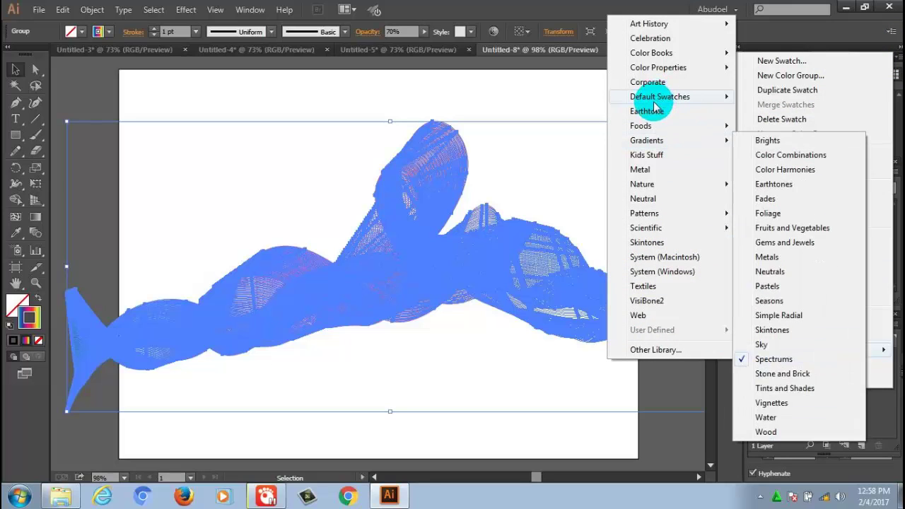
mouse_move(646, 140)
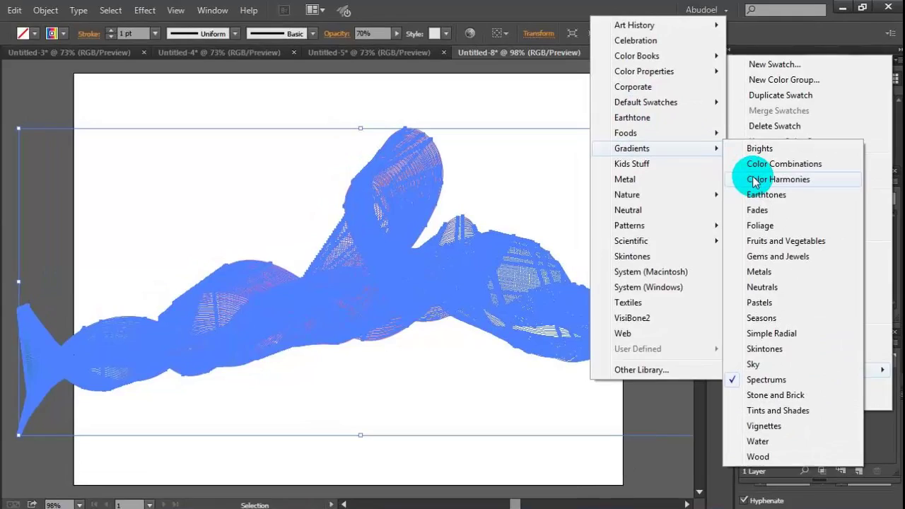
click(778, 169)
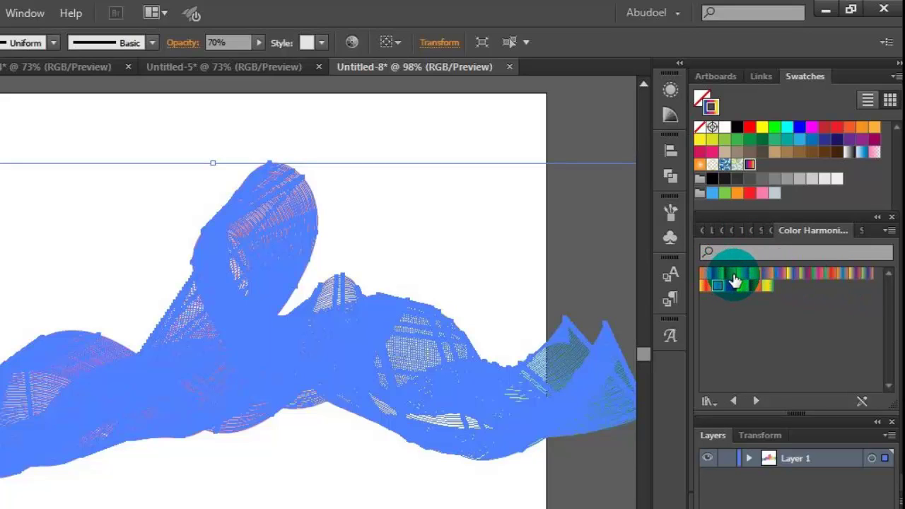
click(756, 275)
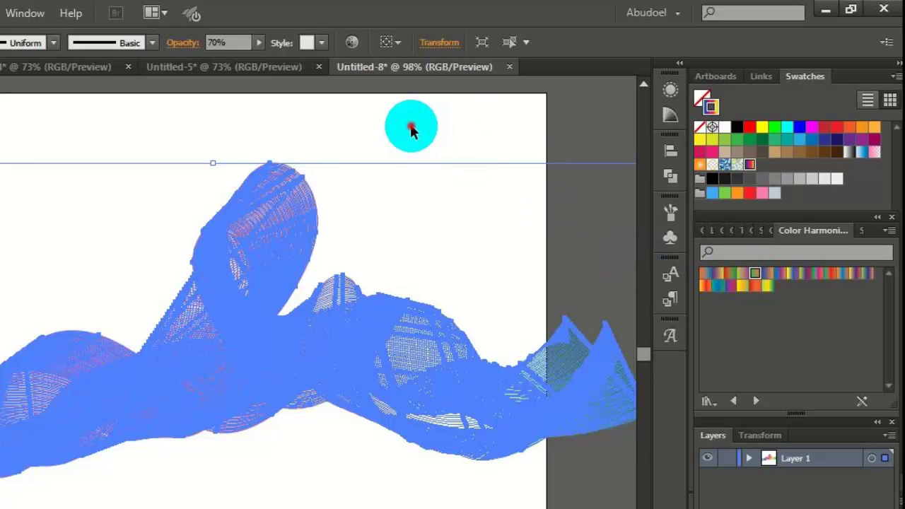
key(Delete)
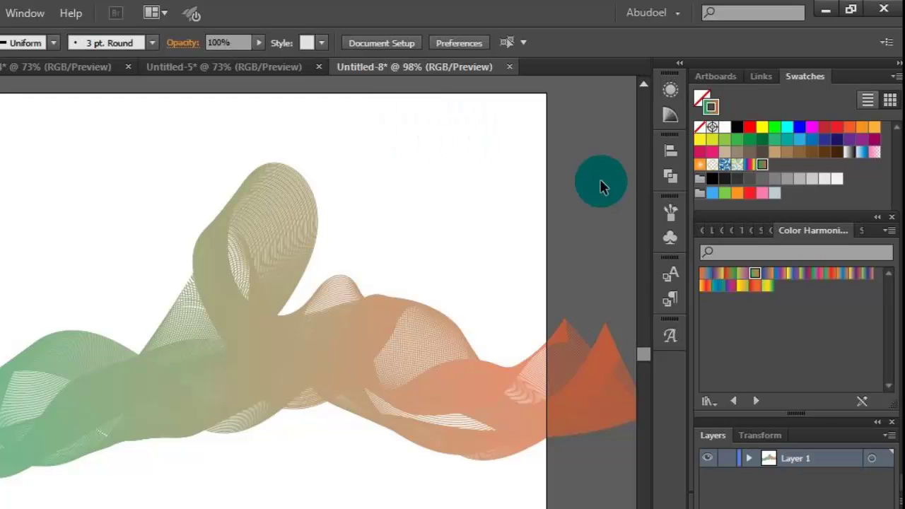
drag(423, 226, 371, 456)
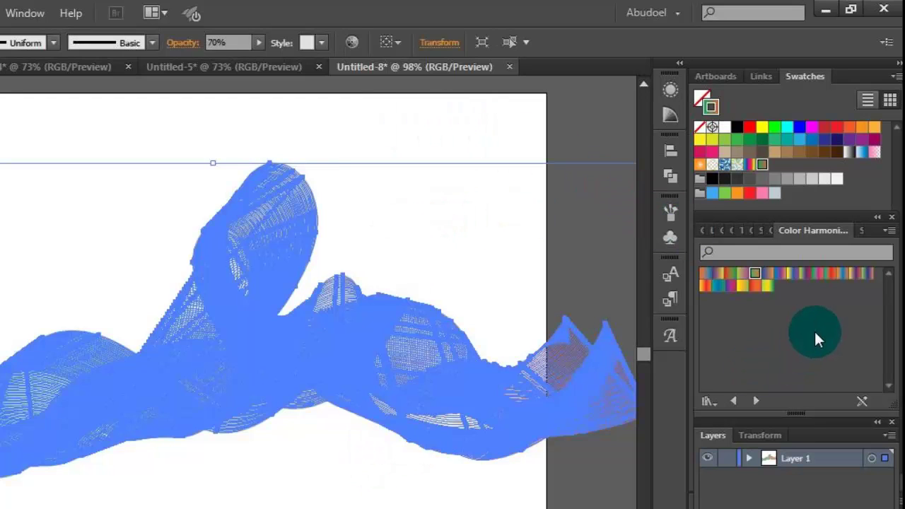
- Apply the Split Complementary 3 gradient to the ribbons, restoring artwork accidentally deleted
click(807, 279)
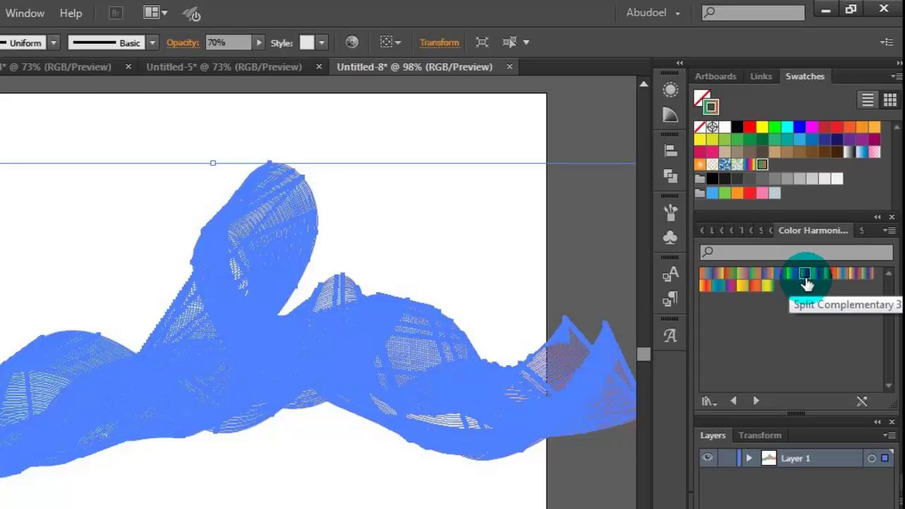
key(Delete)
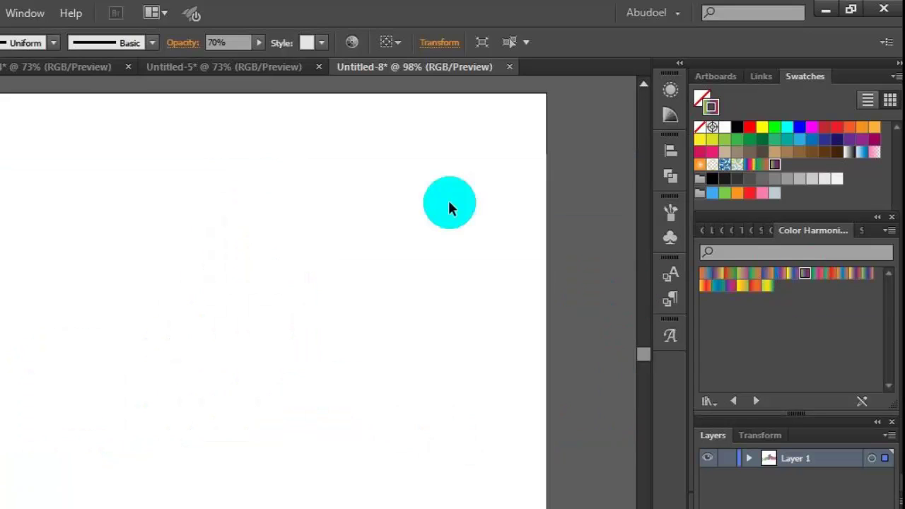
key(ctrl+z)
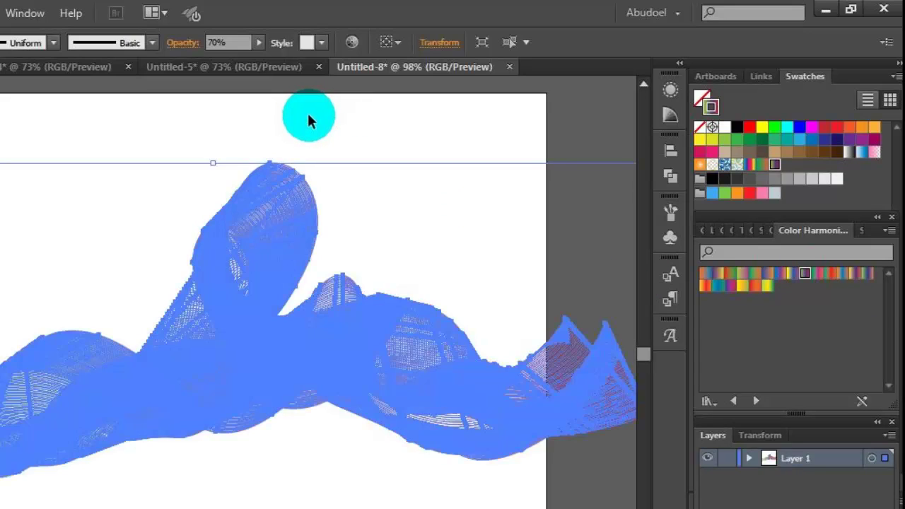
click(251, 134)
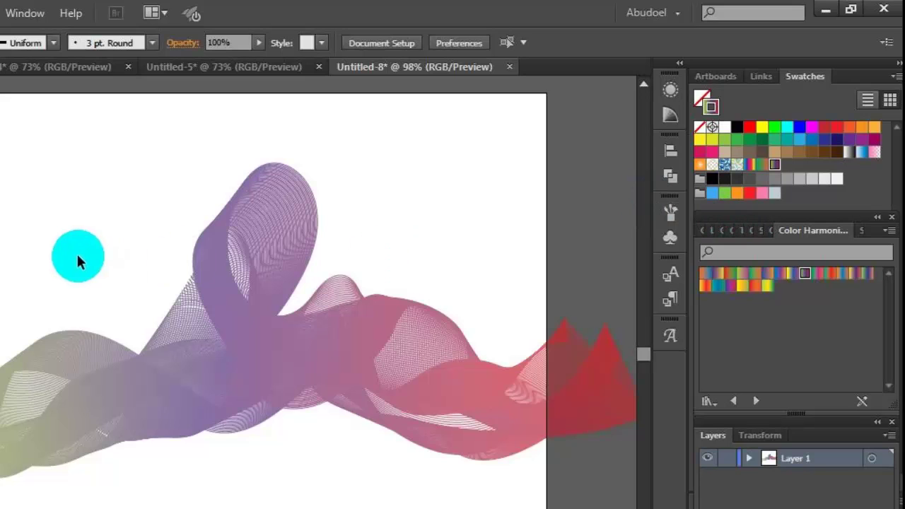
drag(68, 250, 213, 508)
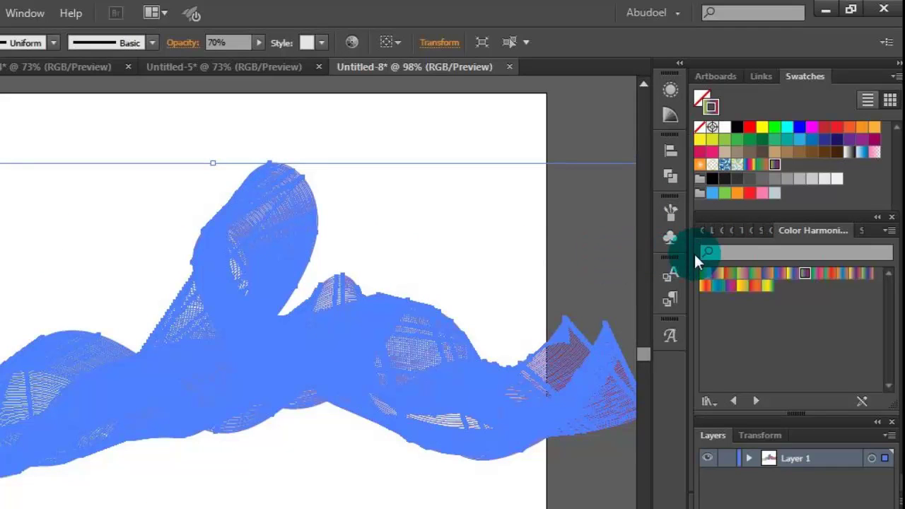
- Preview a Color Combinations gradient on the ribbon bands, then reselect them
click(769, 231)
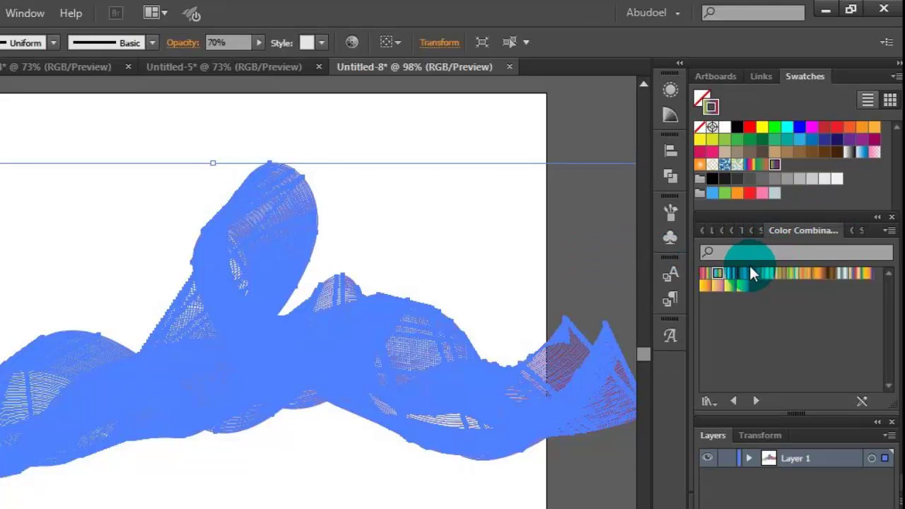
click(755, 279)
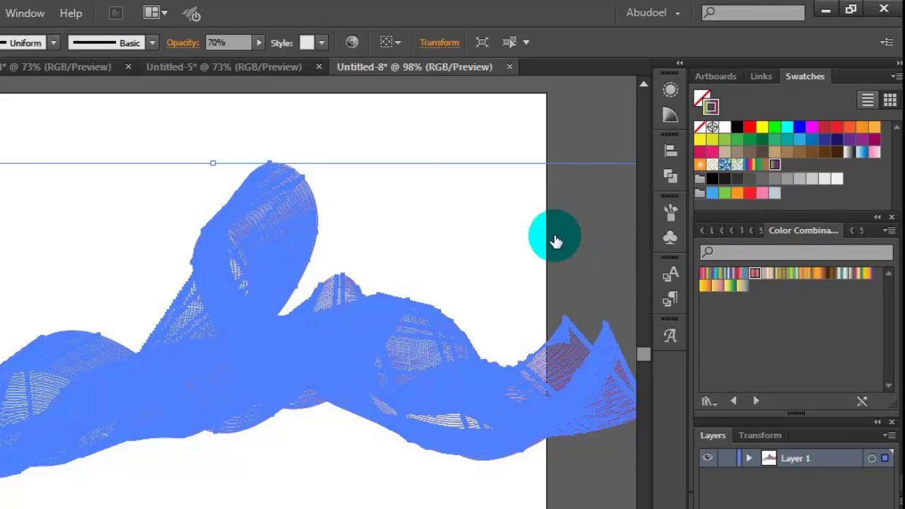
click(424, 139)
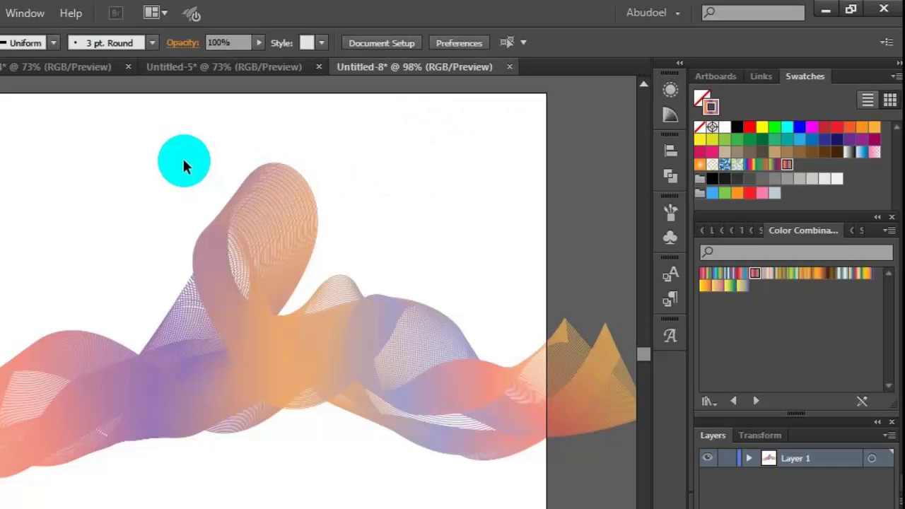
mouse_move(184, 161)
mouse_down()
mouse_move(226, 474)
mouse_move(246, 506)
mouse_up()
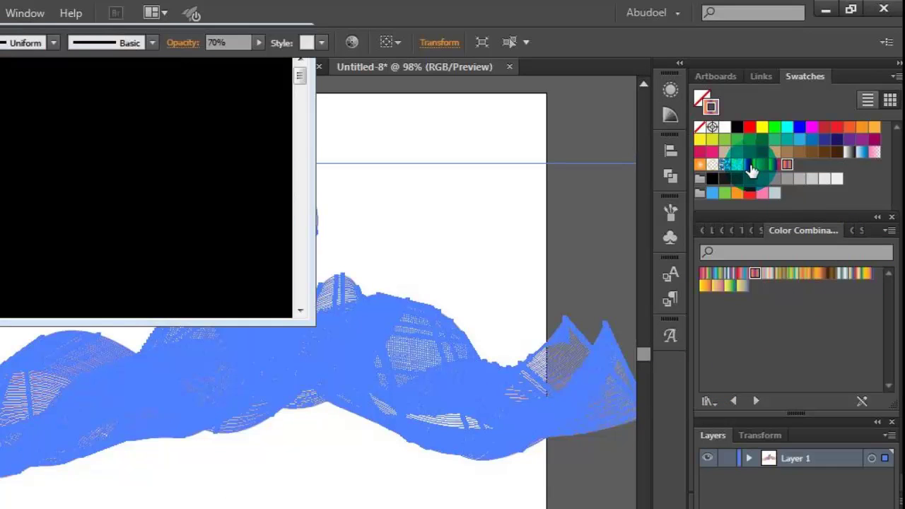
- Reapply the rainbow Spectrums gradient to the ribbons and switch away from Illustrator
click(752, 169)
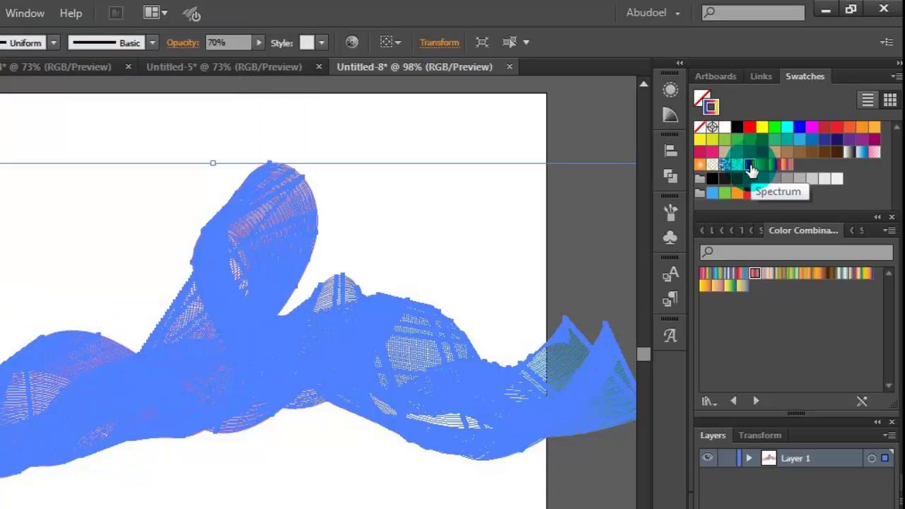
click(416, 129)
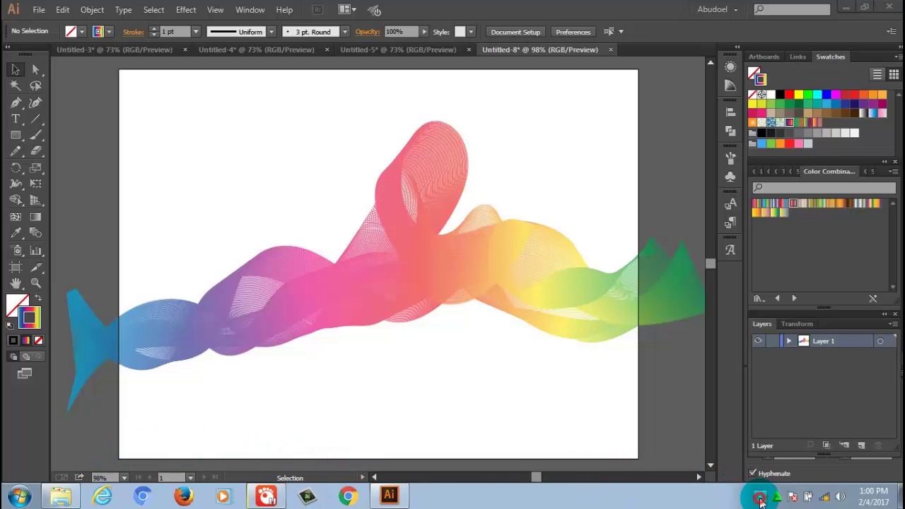
click(762, 497)
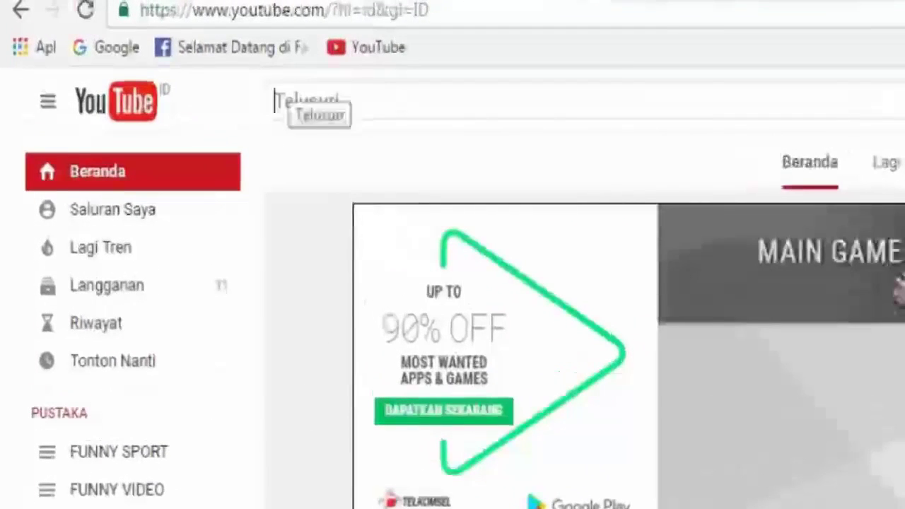
- Search YouTube for the author's channel by name and subscribe with Langganan
click(283, 90)
text(A)
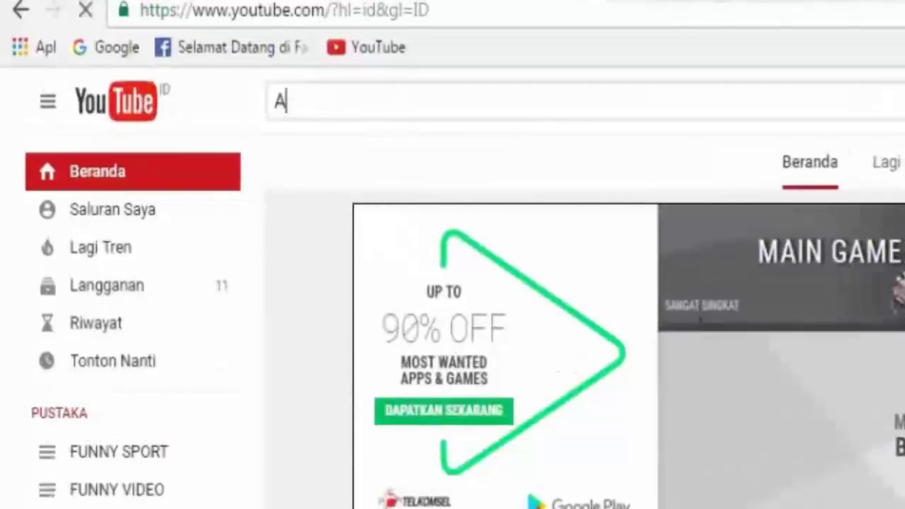
text(bu)
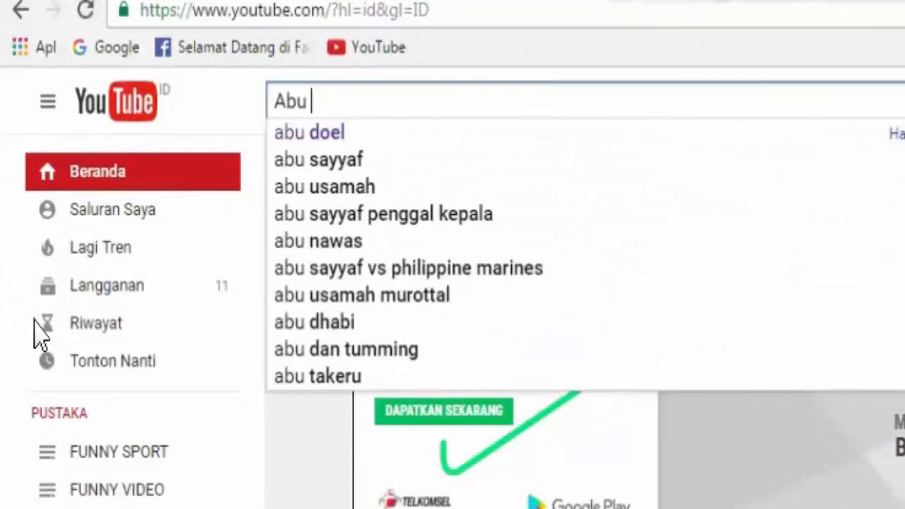
click(296, 133)
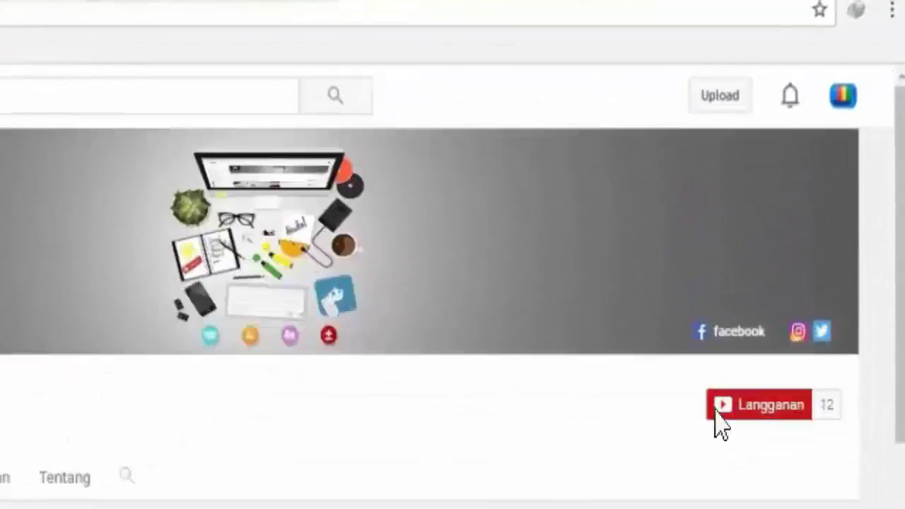
click(718, 414)
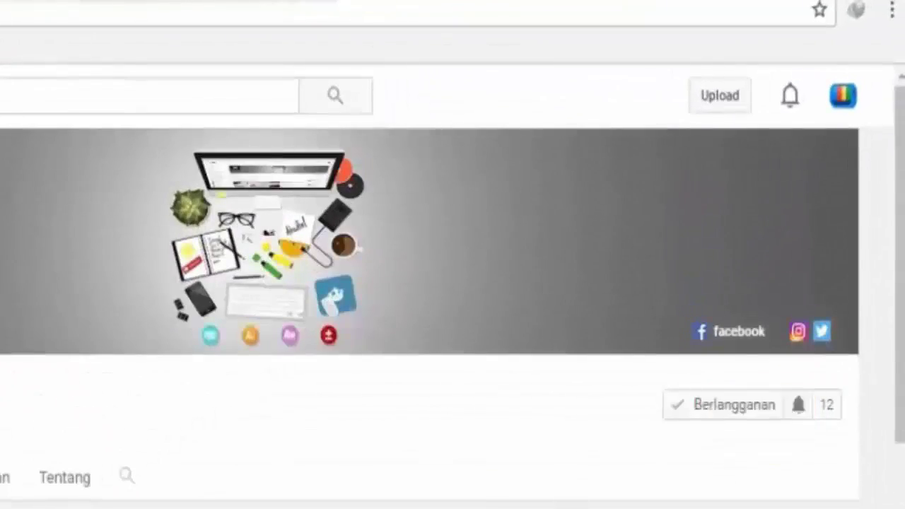